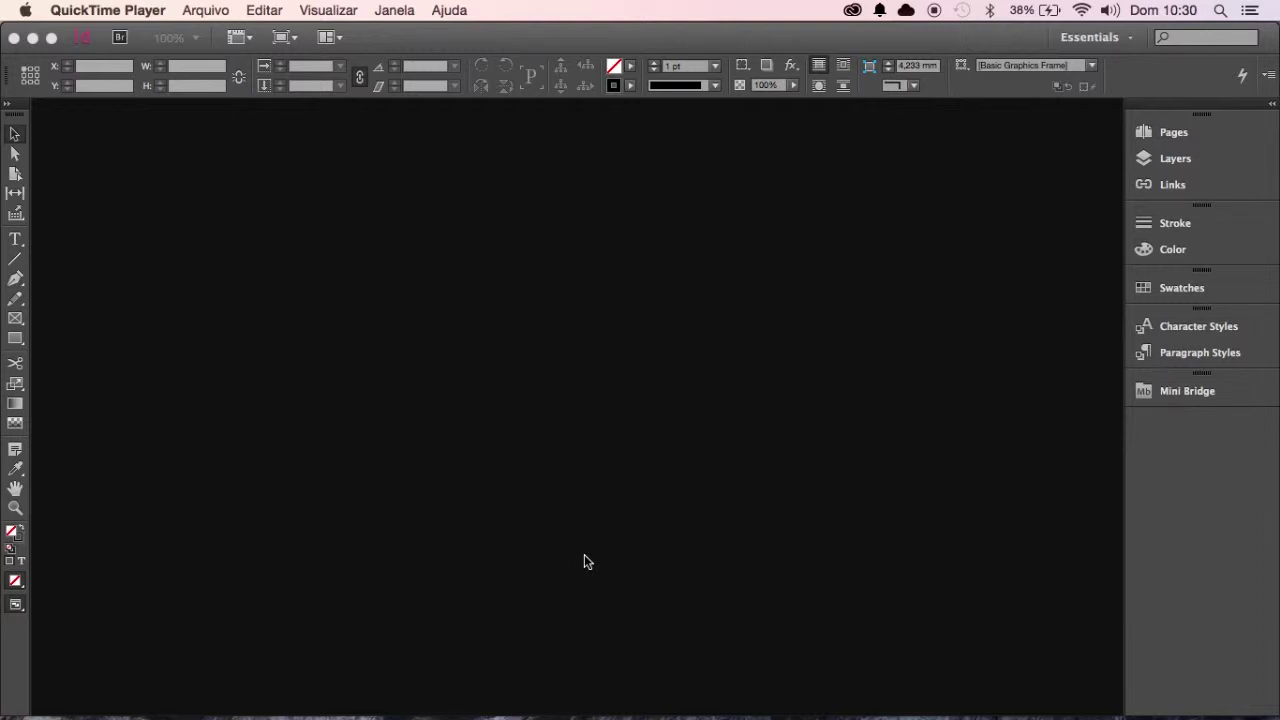
Step: Open Mini Bridge on the object style folder and slightly enlarge its thumbnails
{"action": "left_click", "coordinate": [1184, 394]}
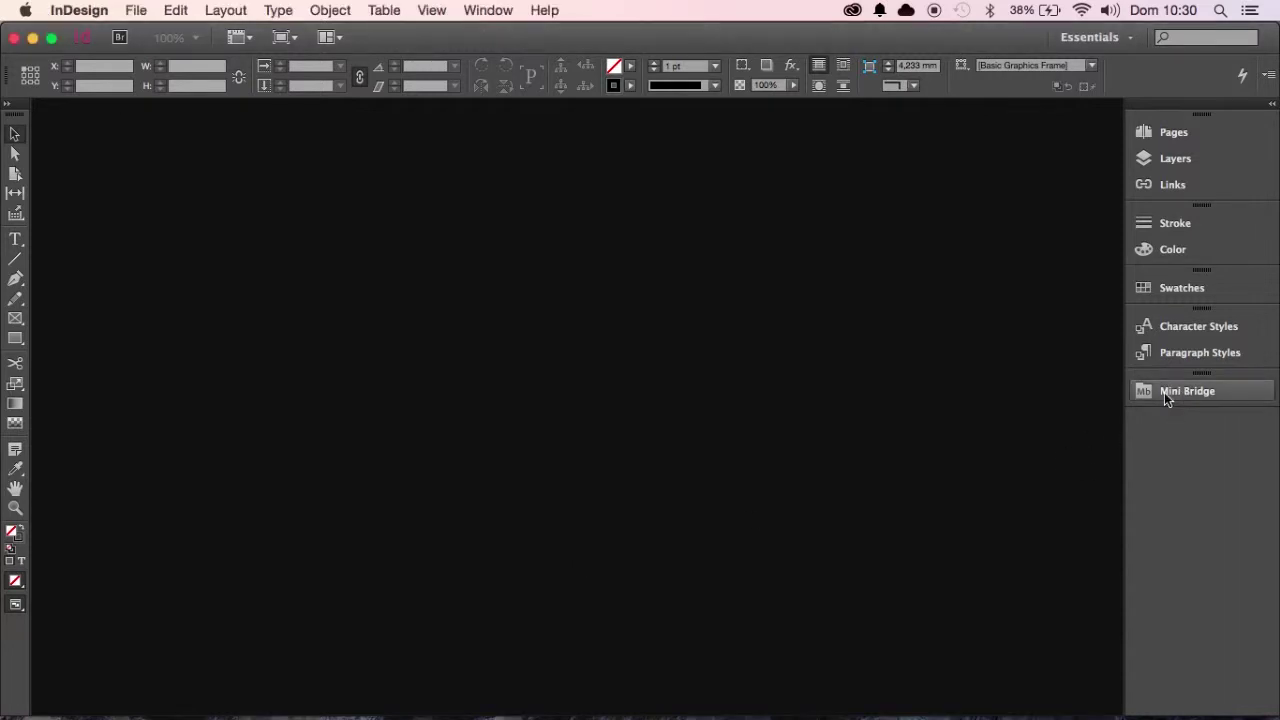
{"action": "left_click_drag", "start_coordinate": [920, 380], "coordinate": [766, 42]}
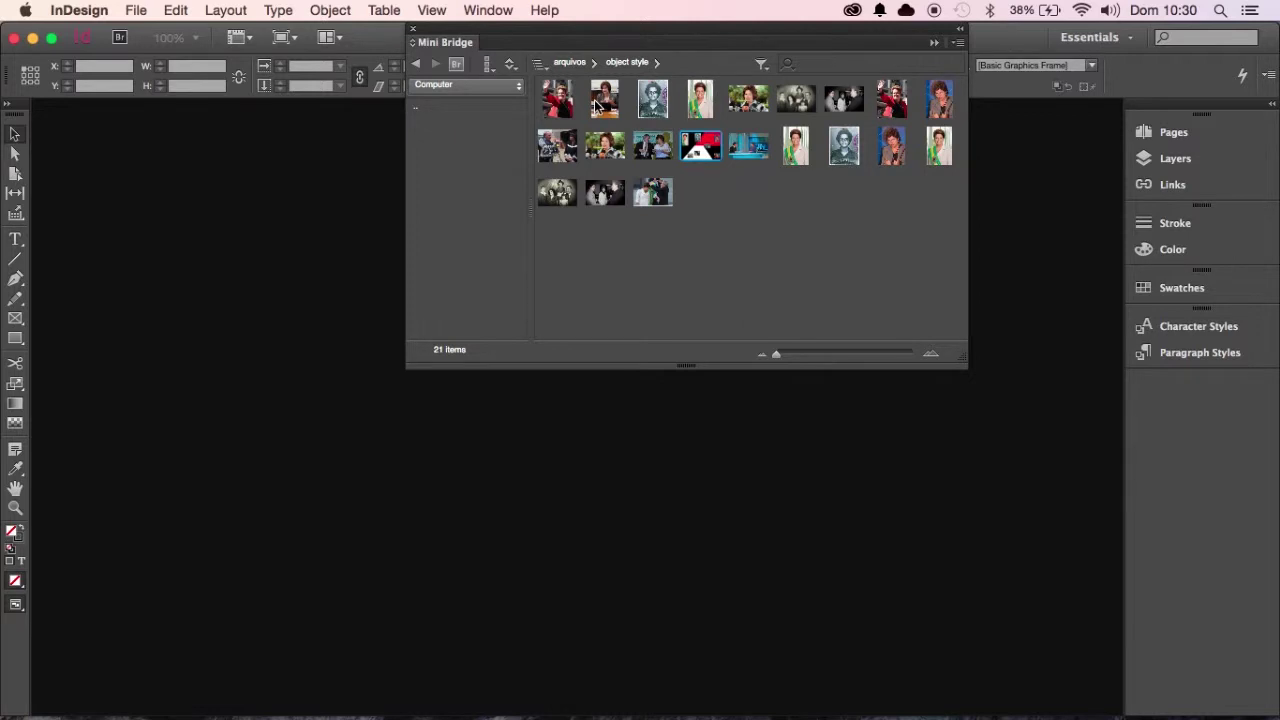
{"action": "left_click_drag", "start_coordinate": [773, 357], "coordinate": [783, 354]}
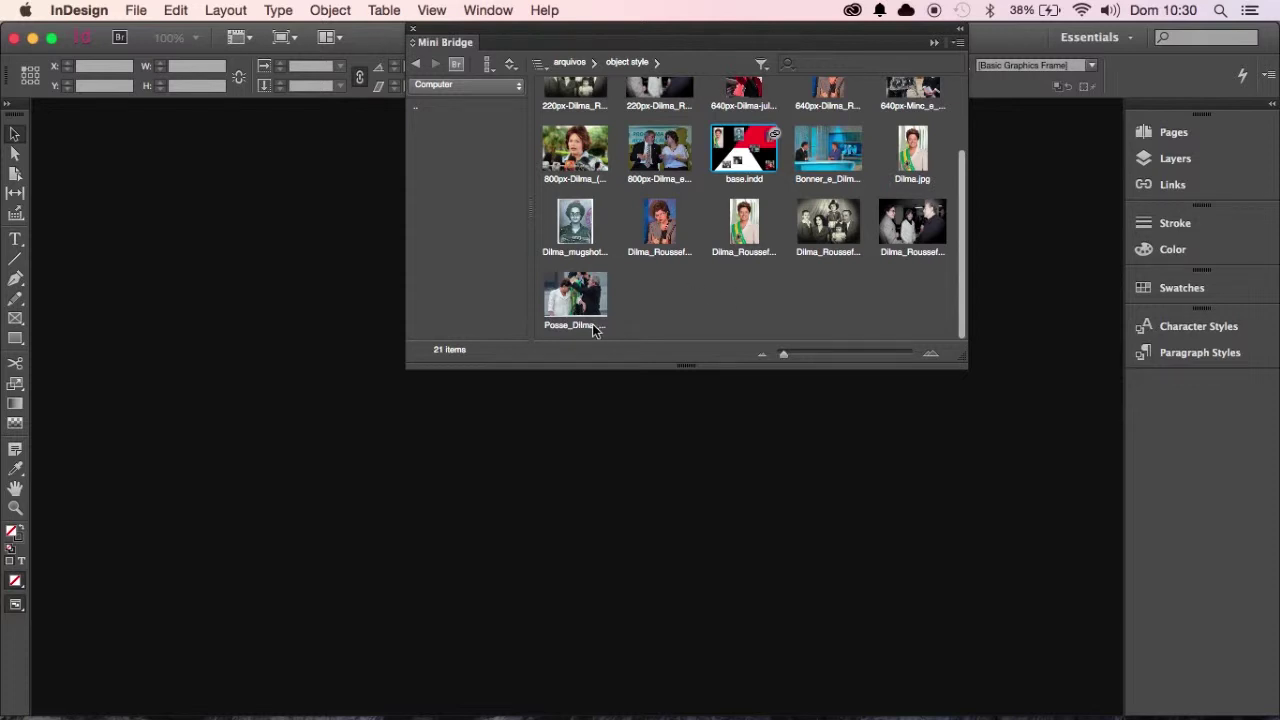
Step: Browse the object style folder's files, open base.indd and put Mini Bridge back among the collapsed panels
{"action": "scroll", "coordinate": [582, 303], "scroll_direction": "up", "scroll_amount": 2}
{"action": "scroll", "coordinate": [583, 304], "scroll_direction": "up", "scroll_amount": 2}
{"action": "scroll", "coordinate": [584, 304], "scroll_direction": "down", "scroll_amount": 1}
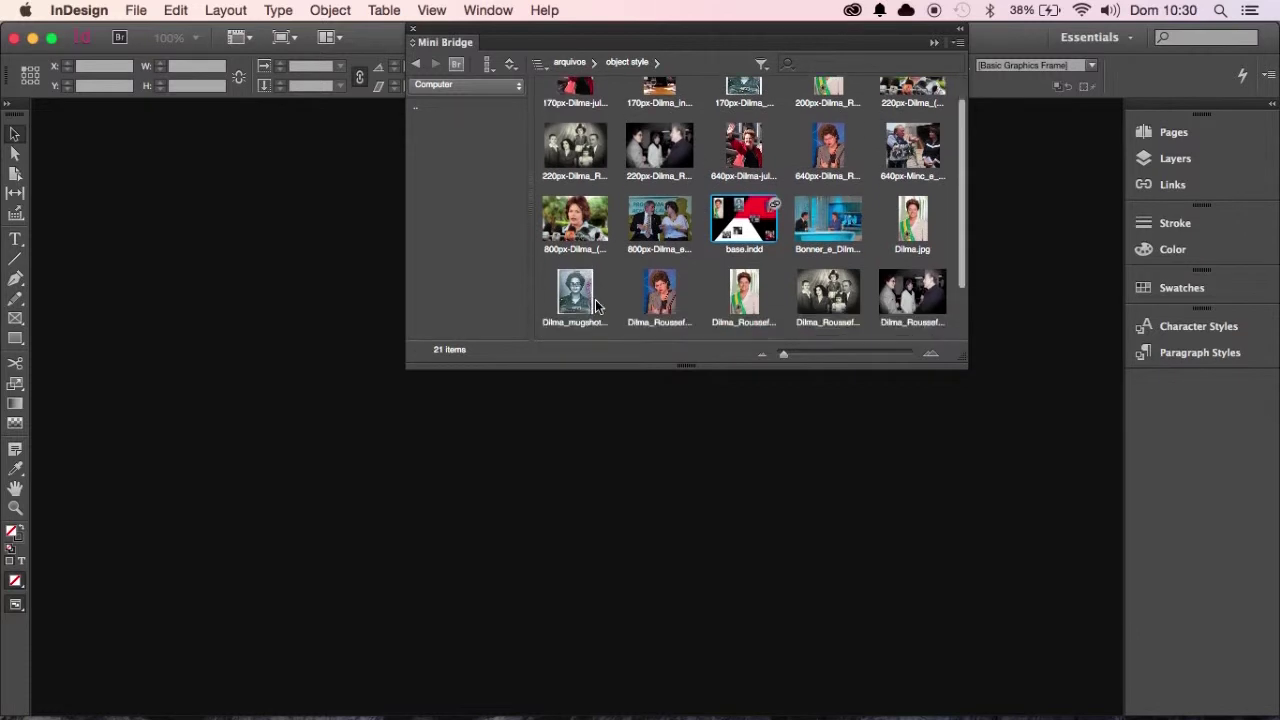
{"action": "scroll", "coordinate": [712, 240], "scroll_direction": "down", "scroll_amount": 3}
{"action": "scroll", "coordinate": [724, 270], "scroll_direction": "up", "scroll_amount": 3}
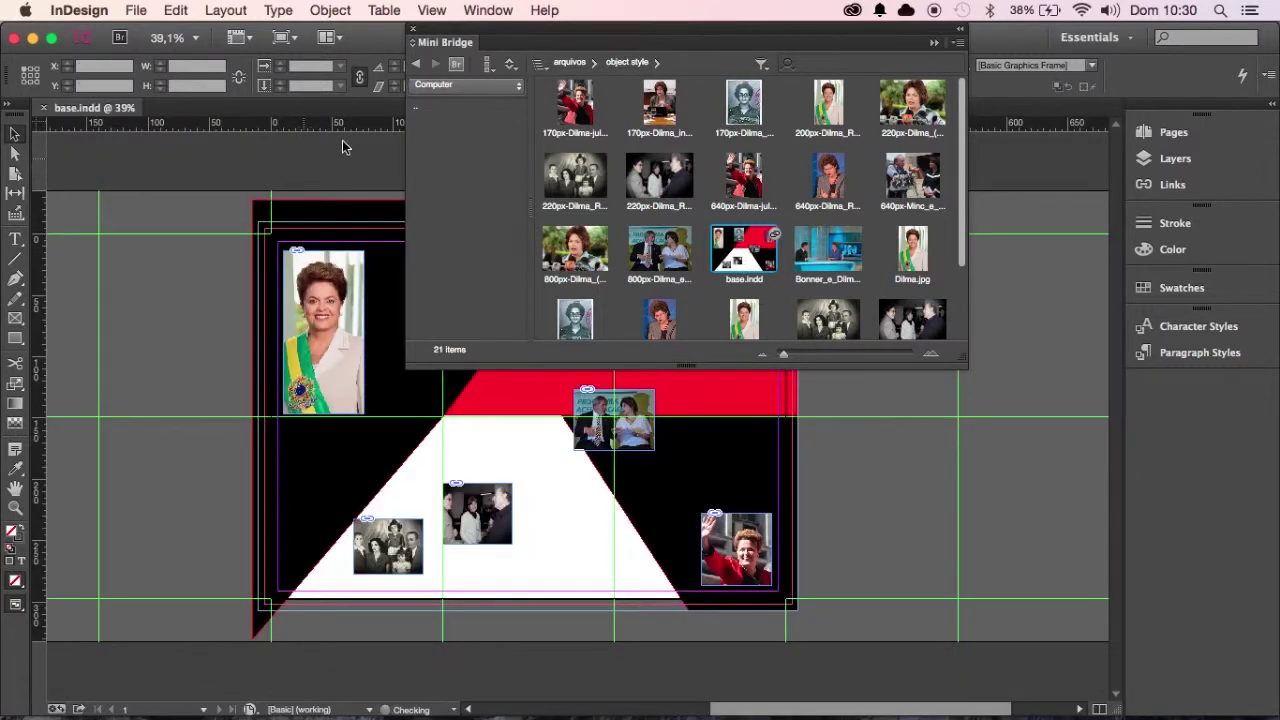
{"action": "left_click_drag", "start_coordinate": [455, 35], "coordinate": [1148, 400]}
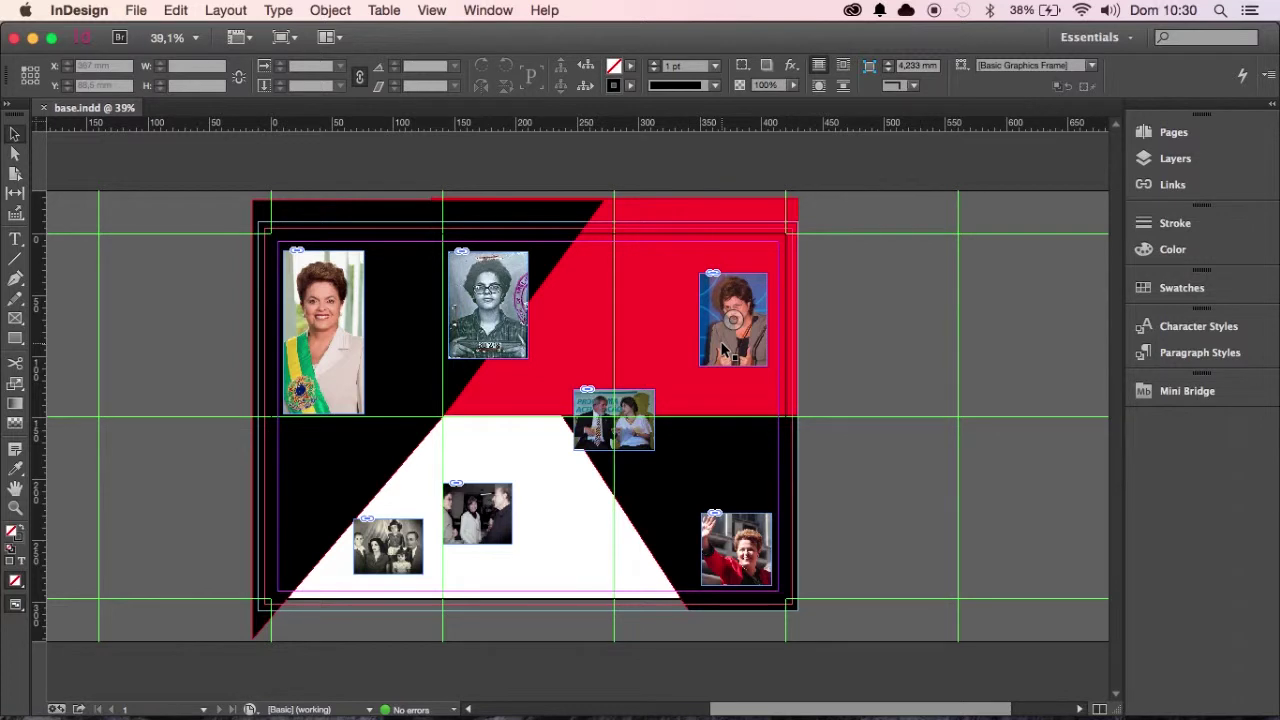
Step: Show the document's layers and toggle the visibility of Layer 2 off and on to check what it contains
{"action": "left_click", "coordinate": [1168, 162]}
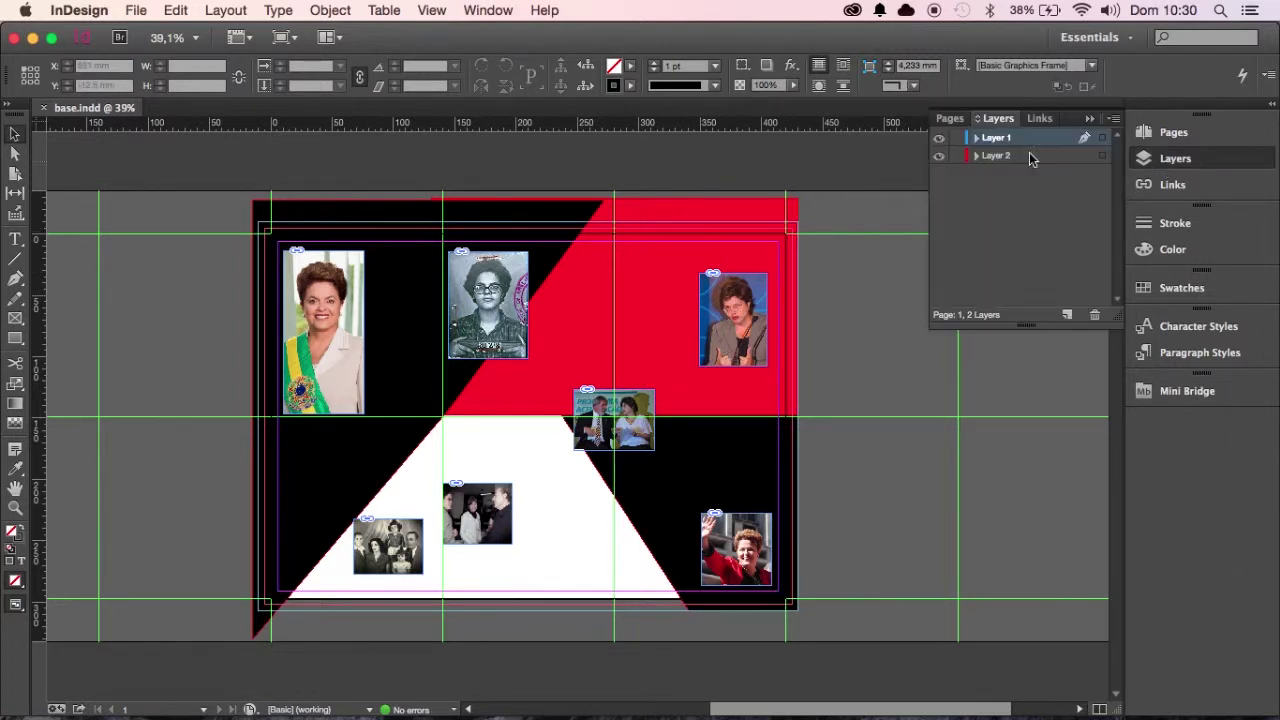
{"action": "left_click", "coordinate": [942, 159]}
{"action": "left_click", "coordinate": [942, 159]}
{"action": "left_click", "coordinate": [942, 159]}
{"action": "left_click", "coordinate": [942, 159]}
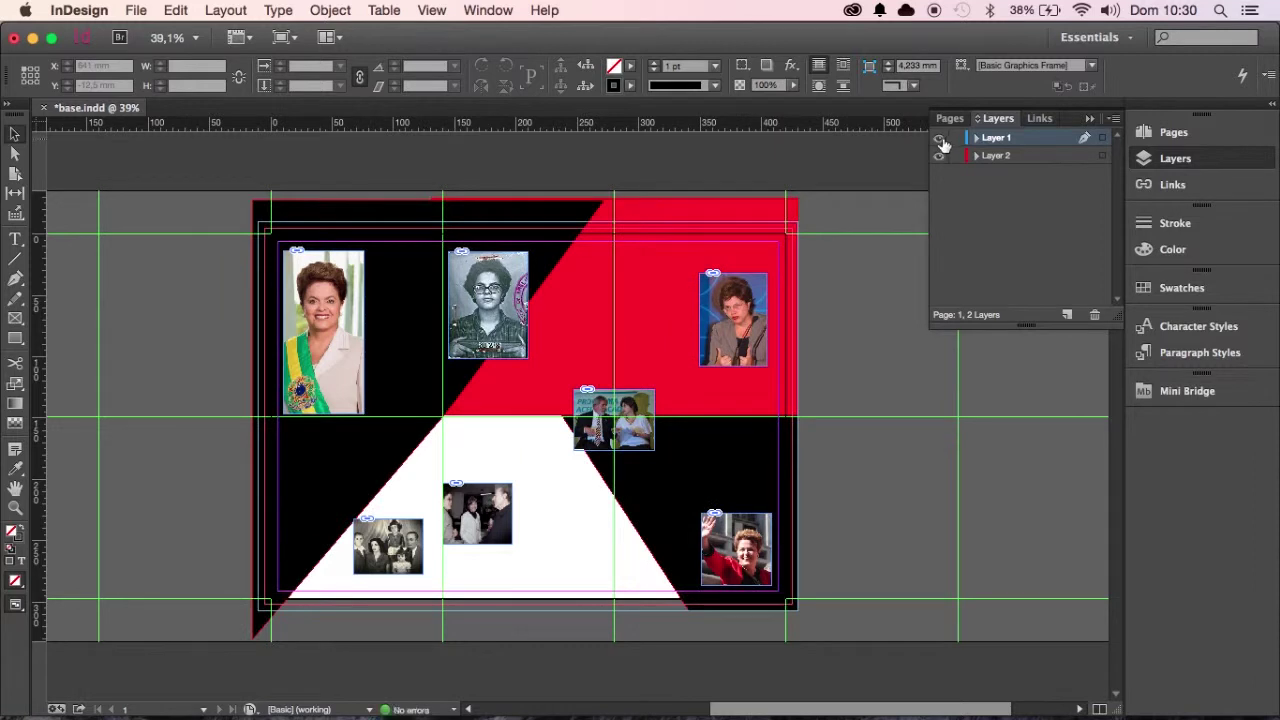
Step: Hide Layer 1 and move the red rectangle and both black background shapes away from their places
{"action": "left_click", "coordinate": [942, 143]}
{"action": "left_click", "coordinate": [584, 296]}
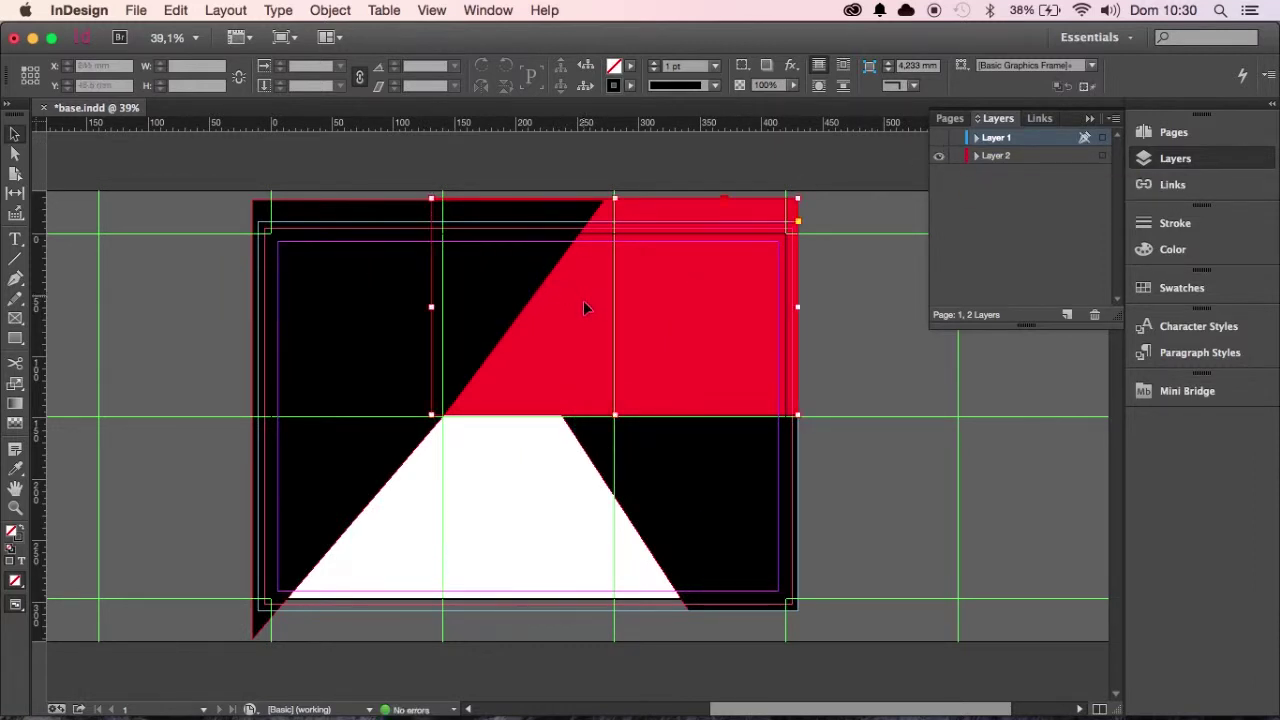
{"action": "left_click_drag", "start_coordinate": [584, 300], "coordinate": [790, 291]}
{"action": "left_click_drag", "start_coordinate": [479, 317], "coordinate": [360, 245]}
{"action": "left_click_drag", "start_coordinate": [678, 466], "coordinate": [735, 516]}
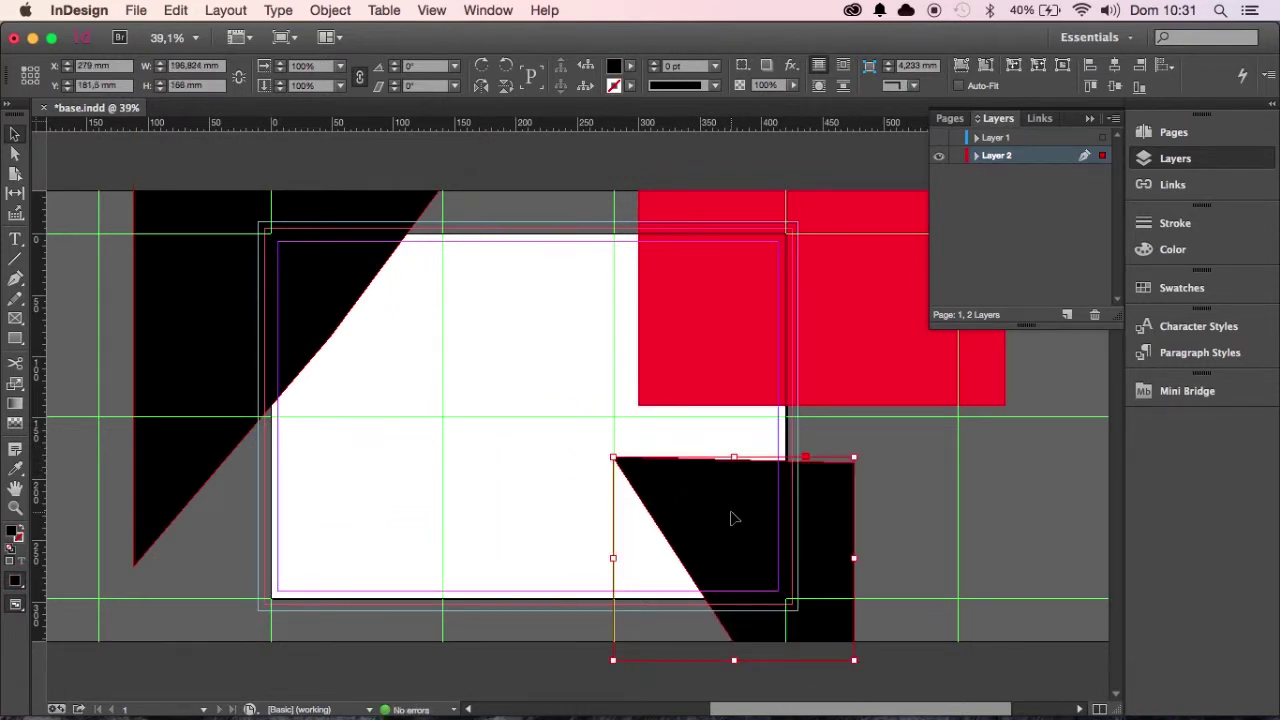
Step: Undo the three background shape moves and make Layer 1 visible again
{"action": "key", "text": "super+z"}
{"action": "key", "text": "super+z"}
{"action": "key", "text": "super+z"}
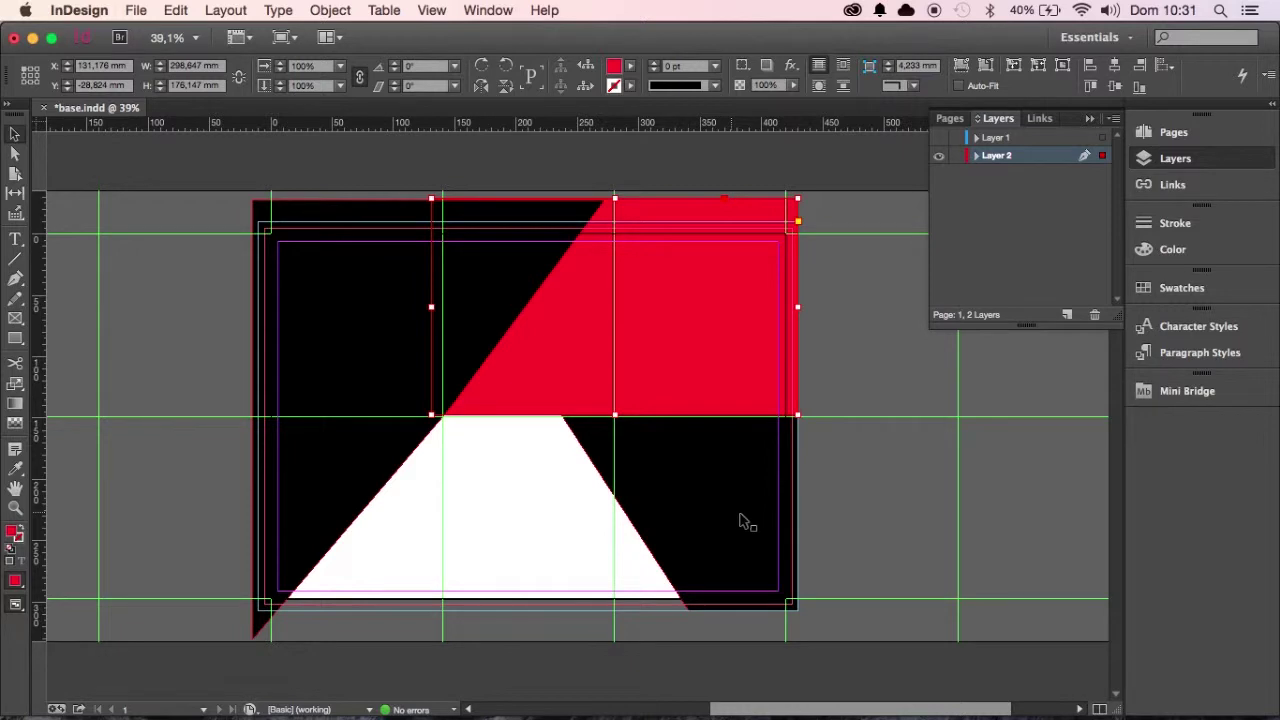
{"action": "left_click", "coordinate": [938, 137]}
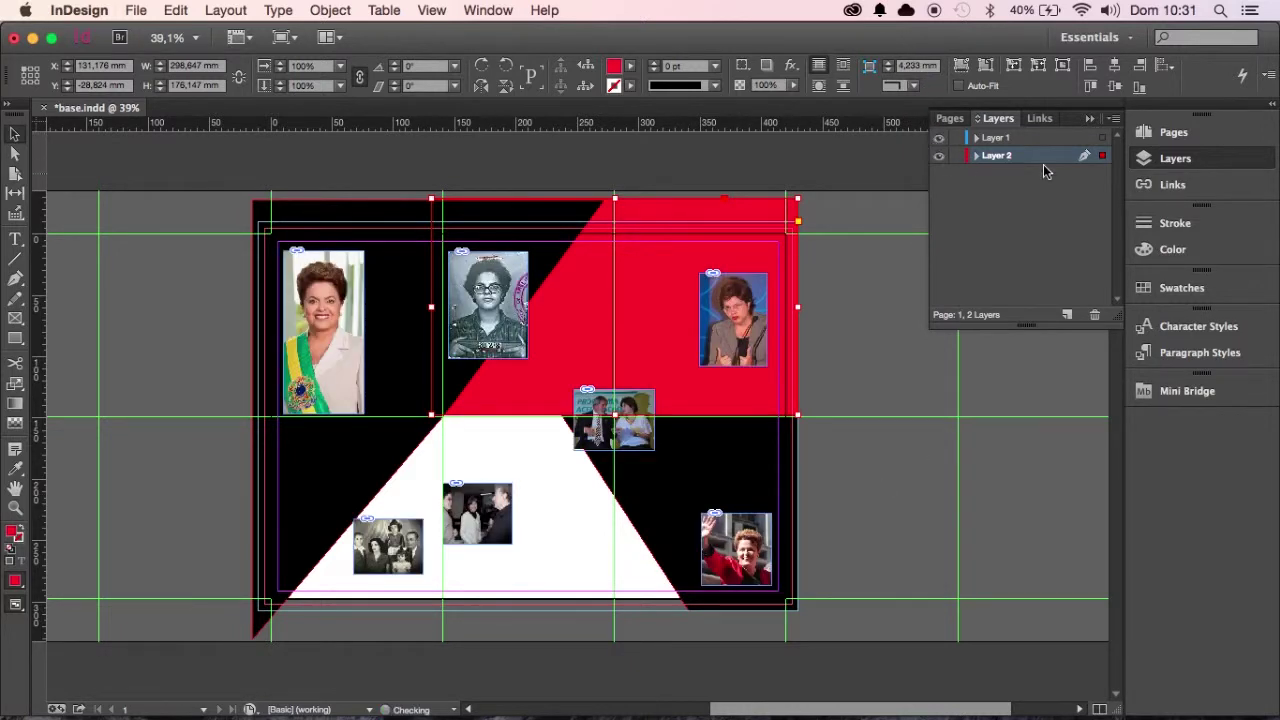
Step: Deselect everything, make Layer 1 active and add a new layer above it
{"action": "left_click", "coordinate": [820, 360]}
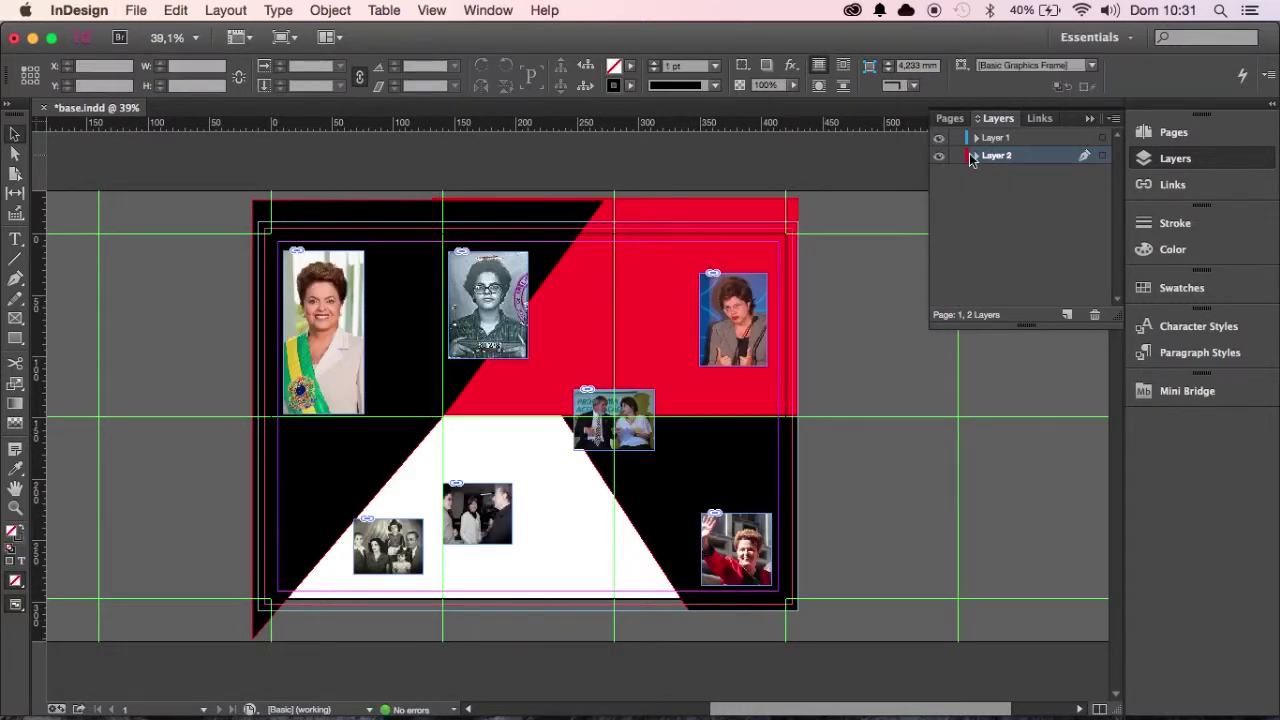
{"action": "left_click", "coordinate": [991, 141]}
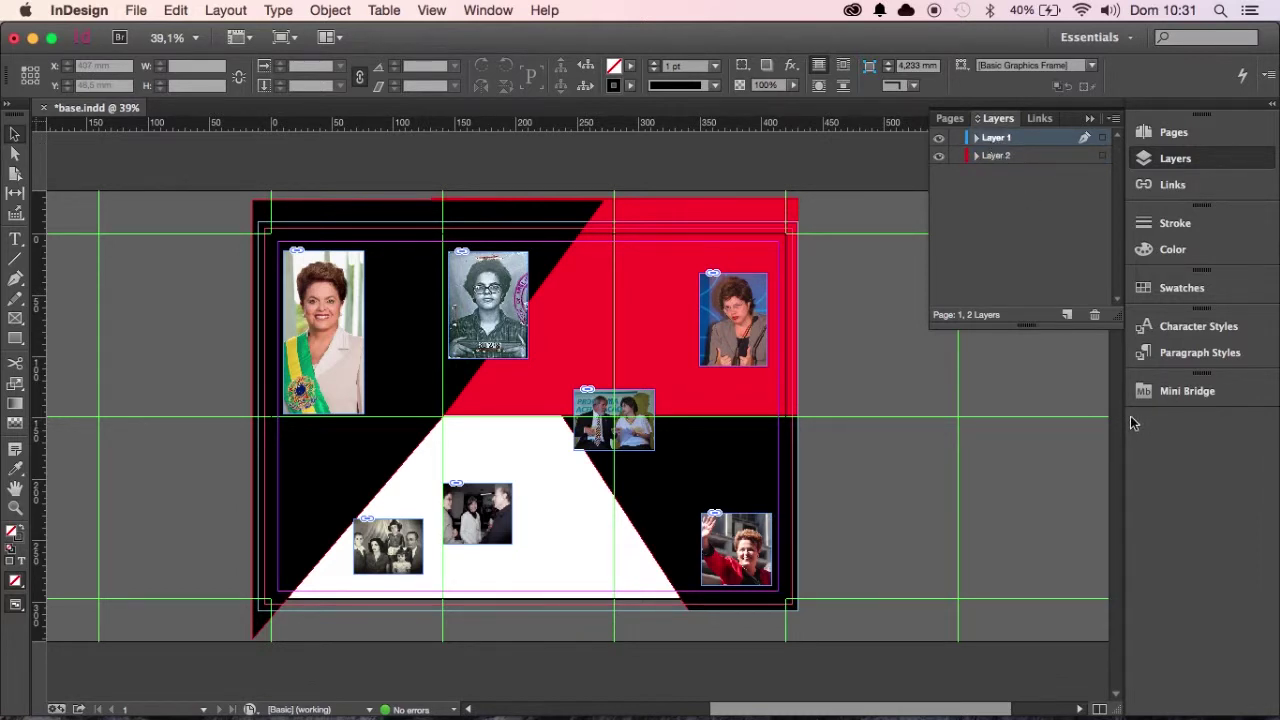
{"action": "left_click", "coordinate": [1069, 316]}
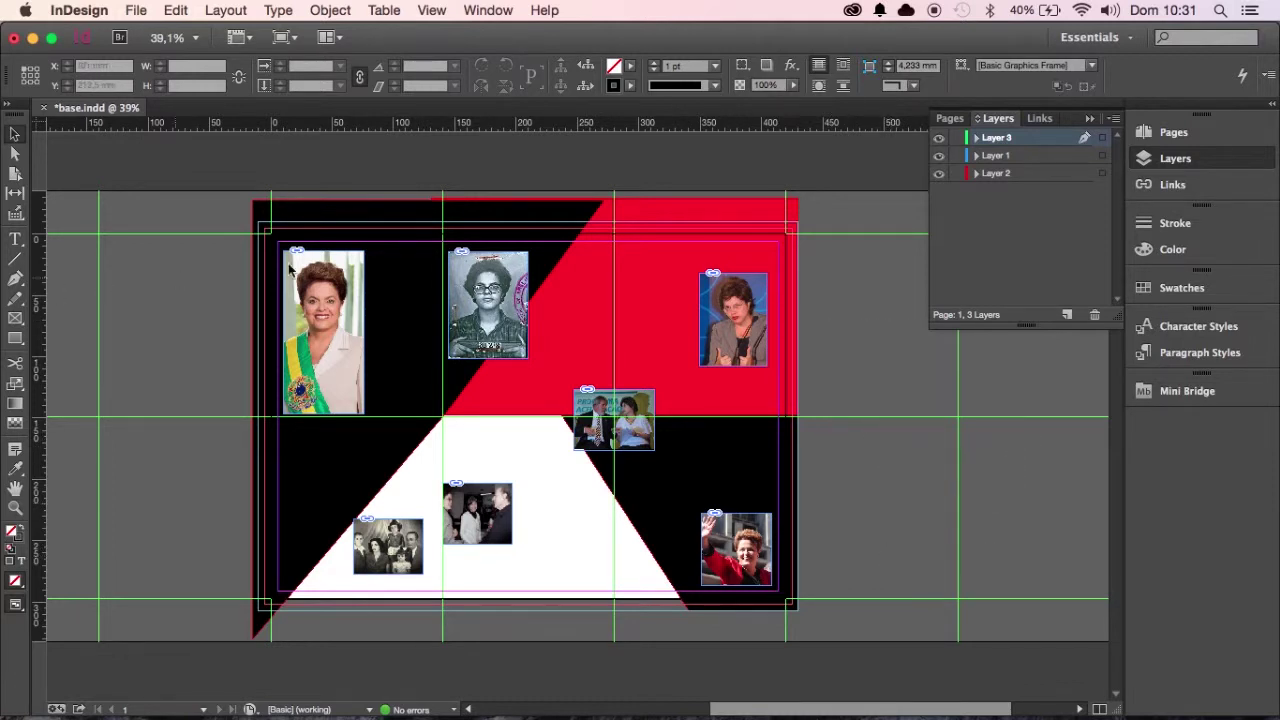
Step: Pull out a vertical ruler guide to about X -98 mm and remove it again
{"action": "left_click_drag", "start_coordinate": [40, 170], "coordinate": [150, 193]}
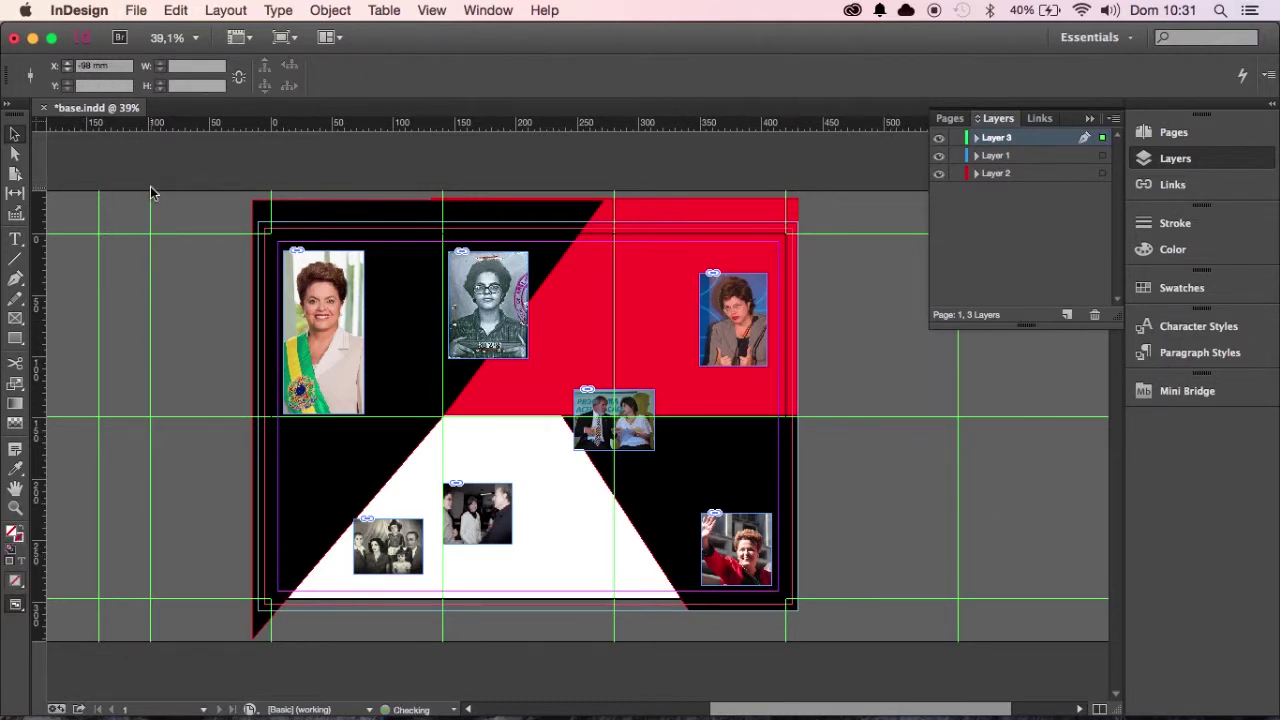
{"action": "left_click_drag", "start_coordinate": [150, 212], "coordinate": [8, 210]}
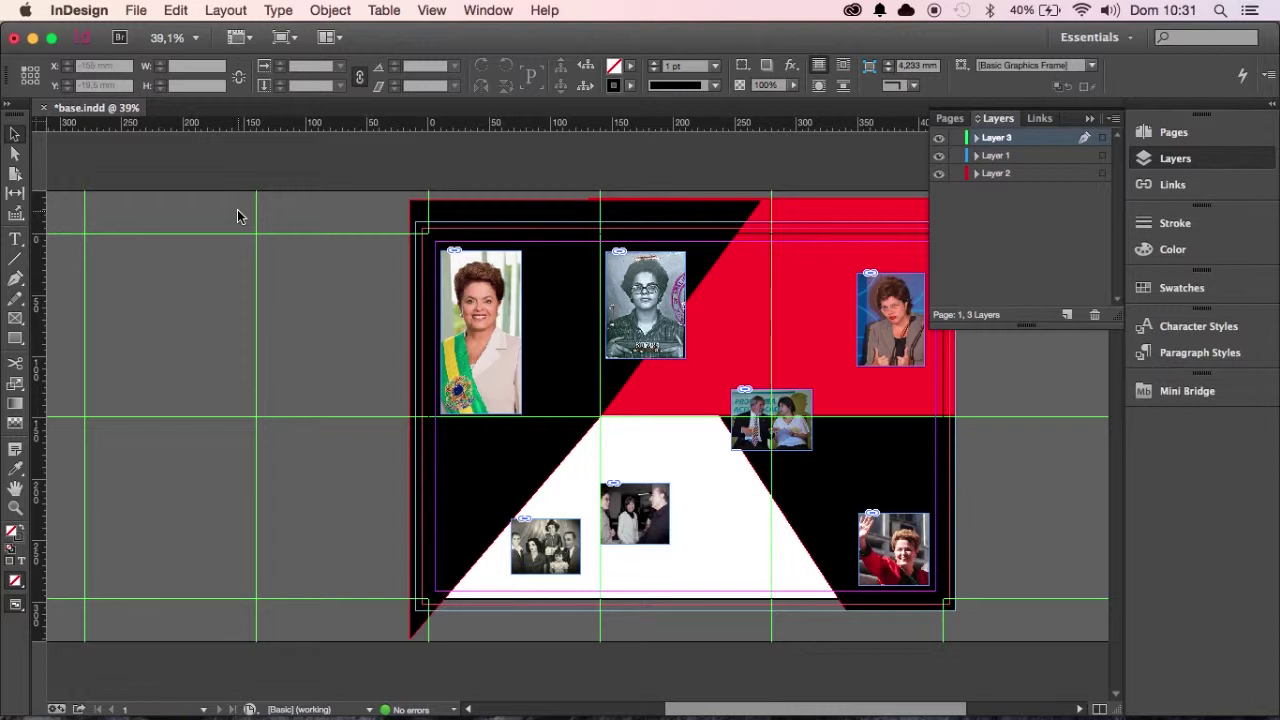
Step: Start a new print document with page size A3 in landscape orientation
{"action": "key", "text": "super+n"}
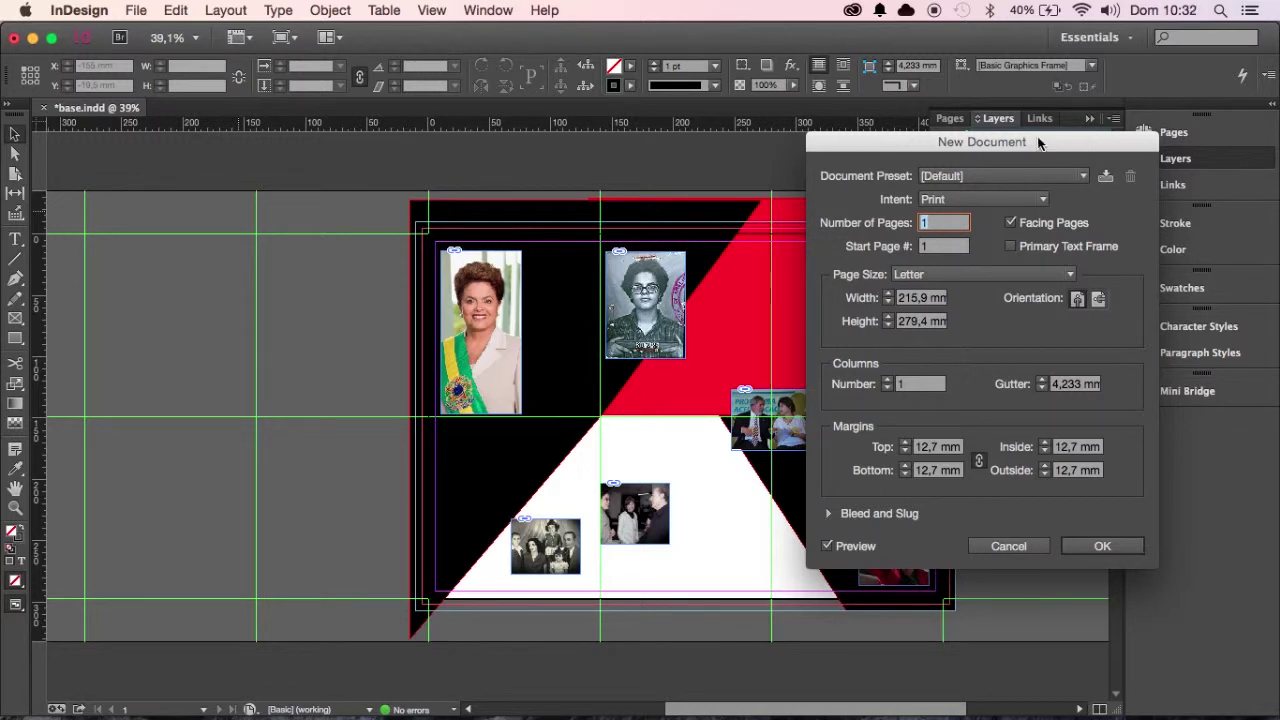
{"action": "left_click_drag", "start_coordinate": [1042, 141], "coordinate": [1103, 73]}
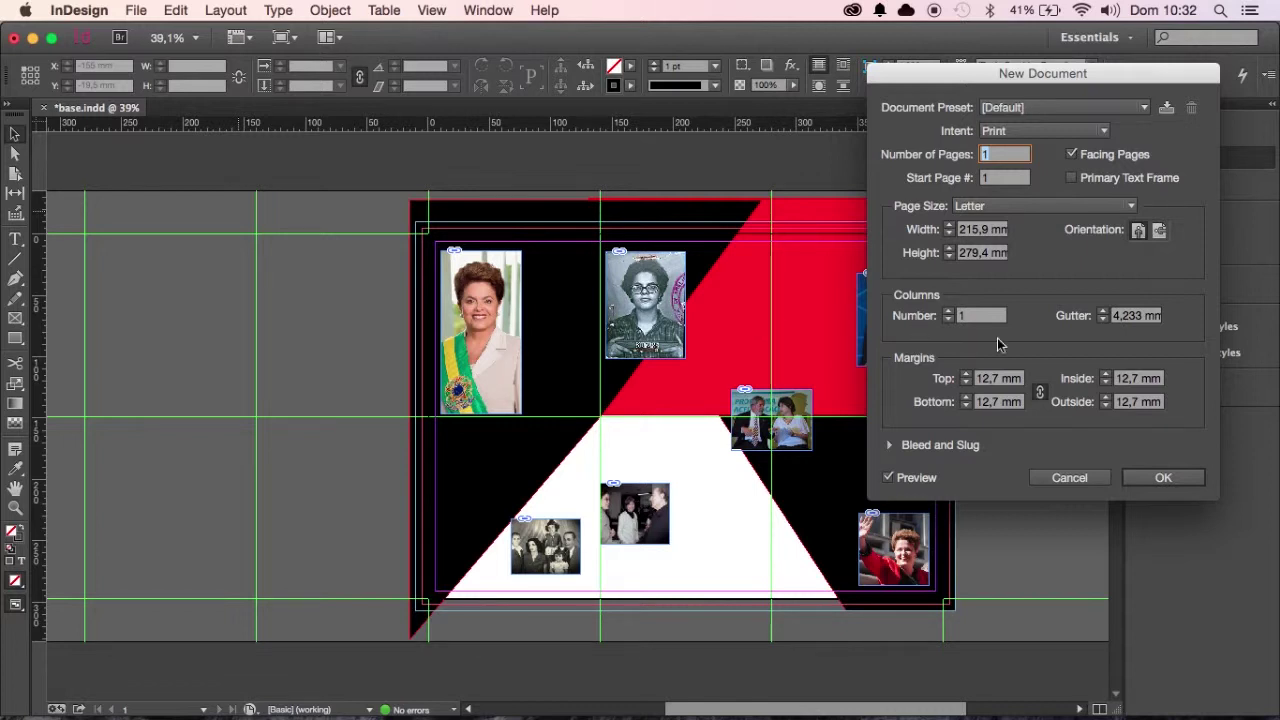
{"action": "left_click", "coordinate": [1006, 207]}
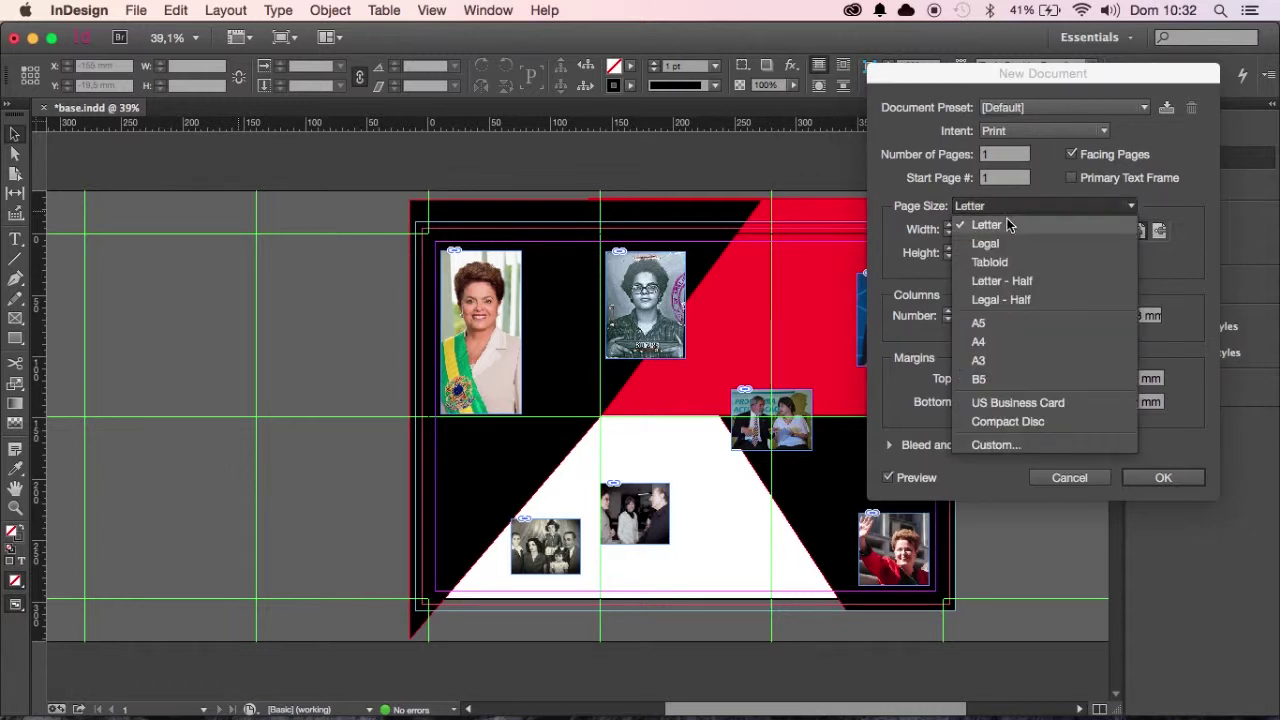
{"action": "left_click", "coordinate": [994, 360]}
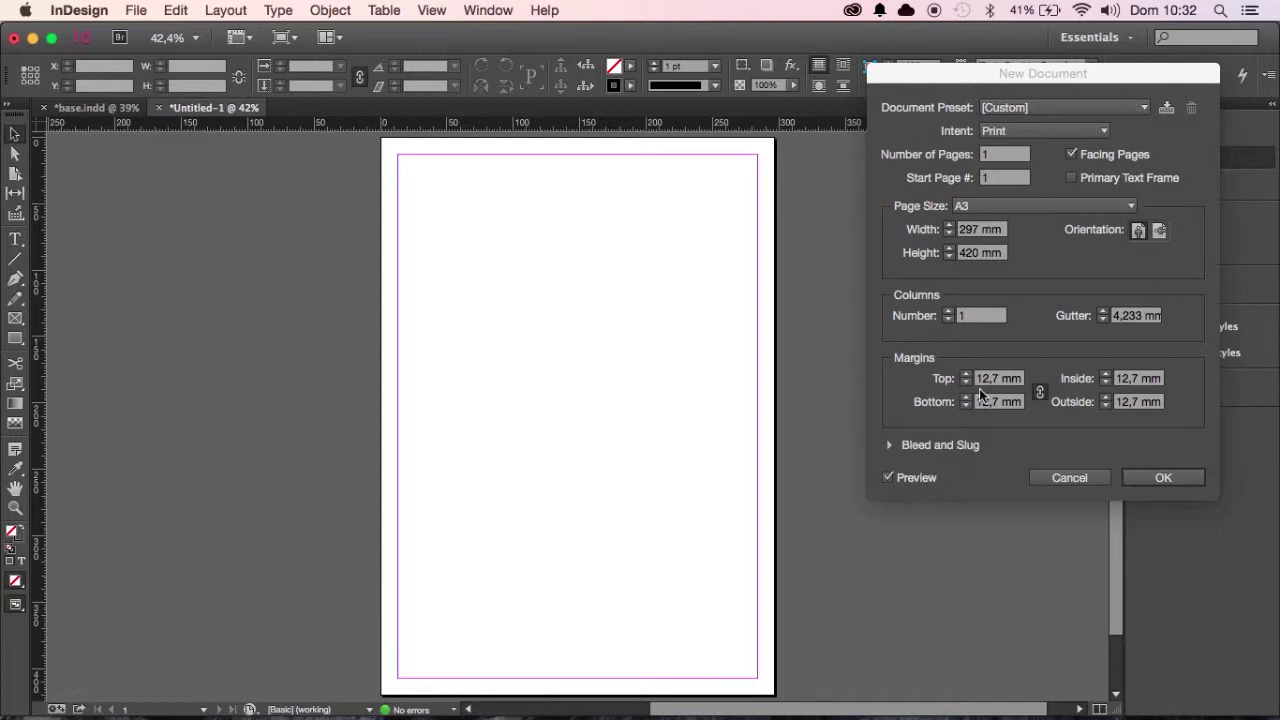
{"action": "left_click", "coordinate": [1159, 230]}
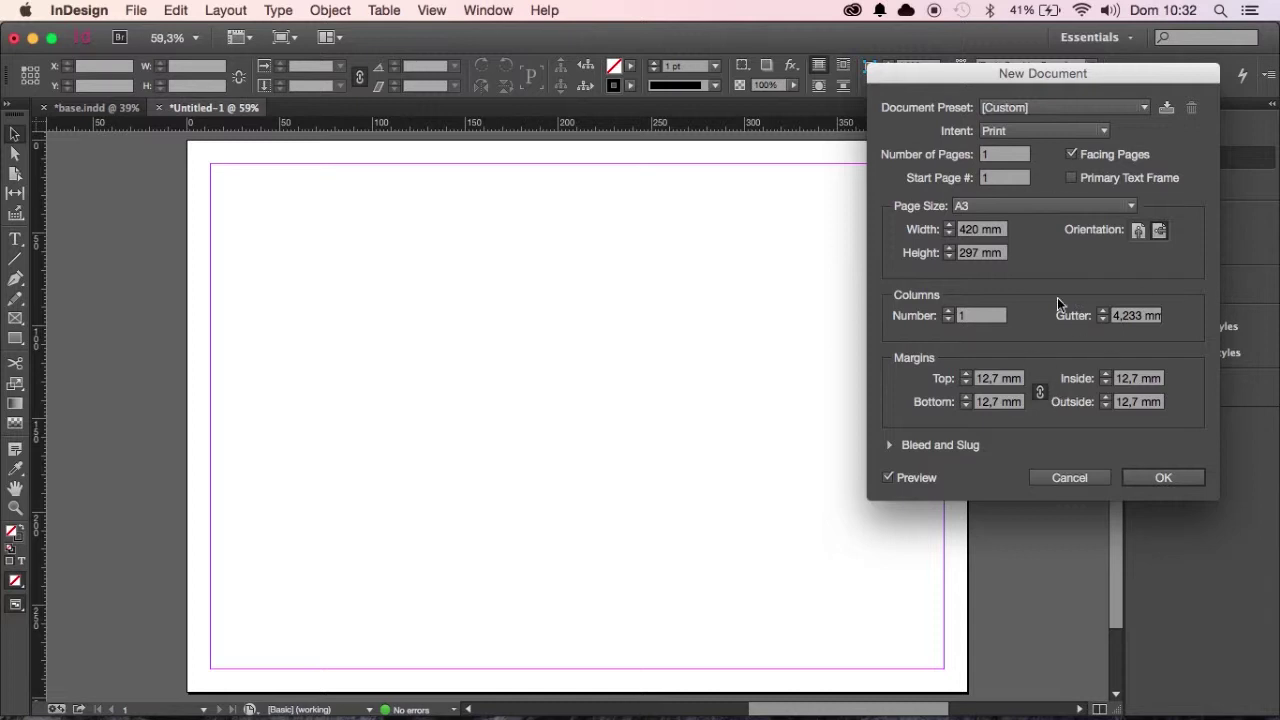
Step: Set all four page margins of the new document to 6 mm
{"action": "left_click", "coordinate": [1003, 380]}
{"action": "type", "text": "6"}
{"action": "key", "text": "Tab"}
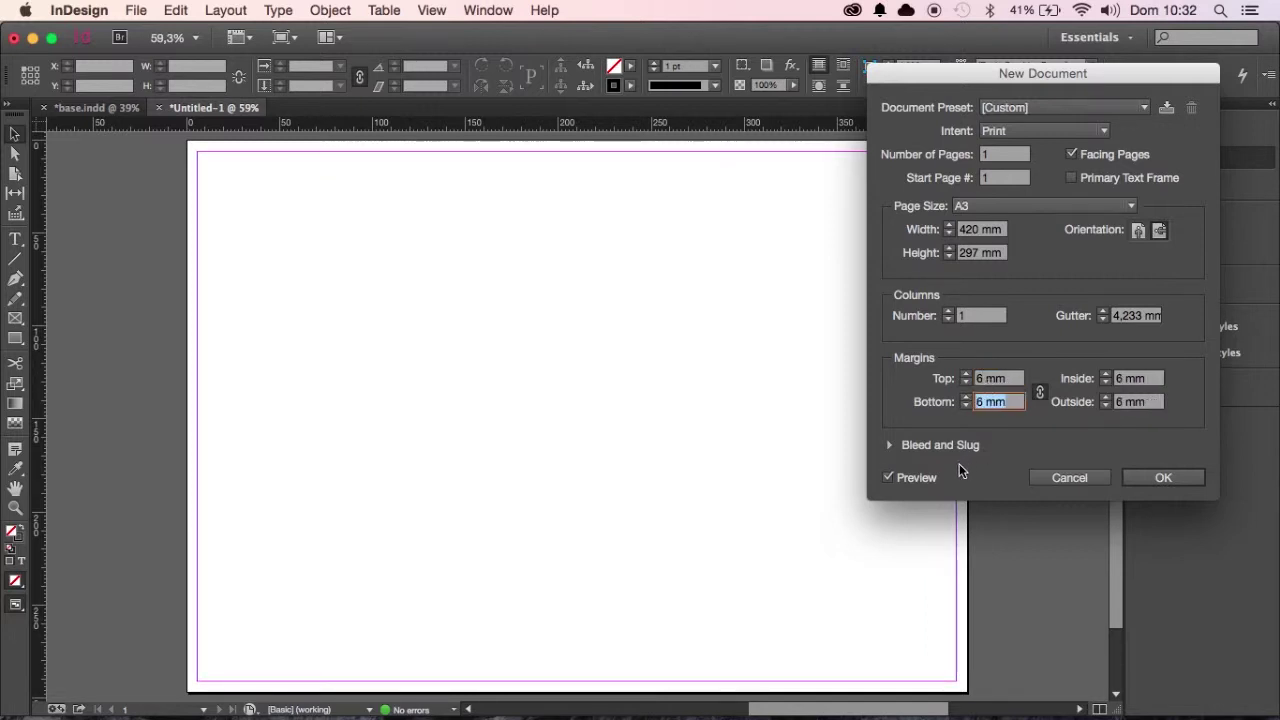
Step: Expand the bleed and slug settings and set the bleed to 5 mm on all sides
{"action": "left_click", "coordinate": [889, 444]}
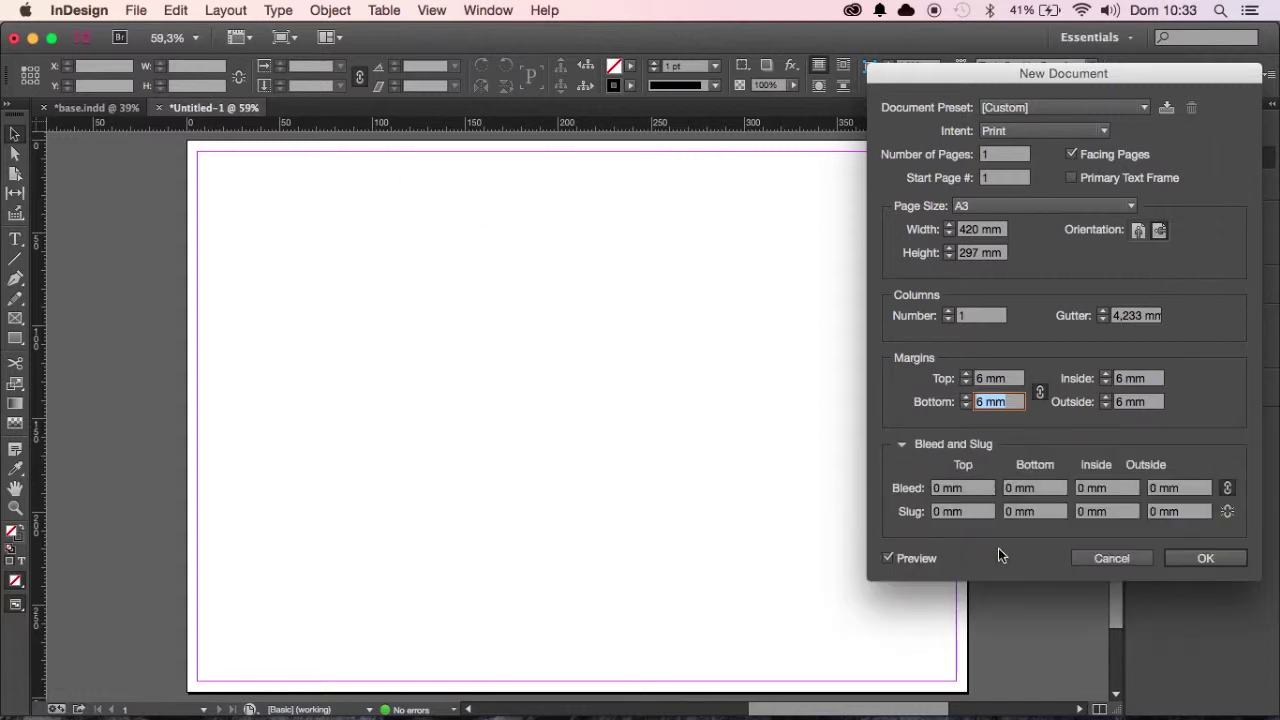
{"action": "left_click", "coordinate": [989, 490]}
{"action": "type", "text": "5"}
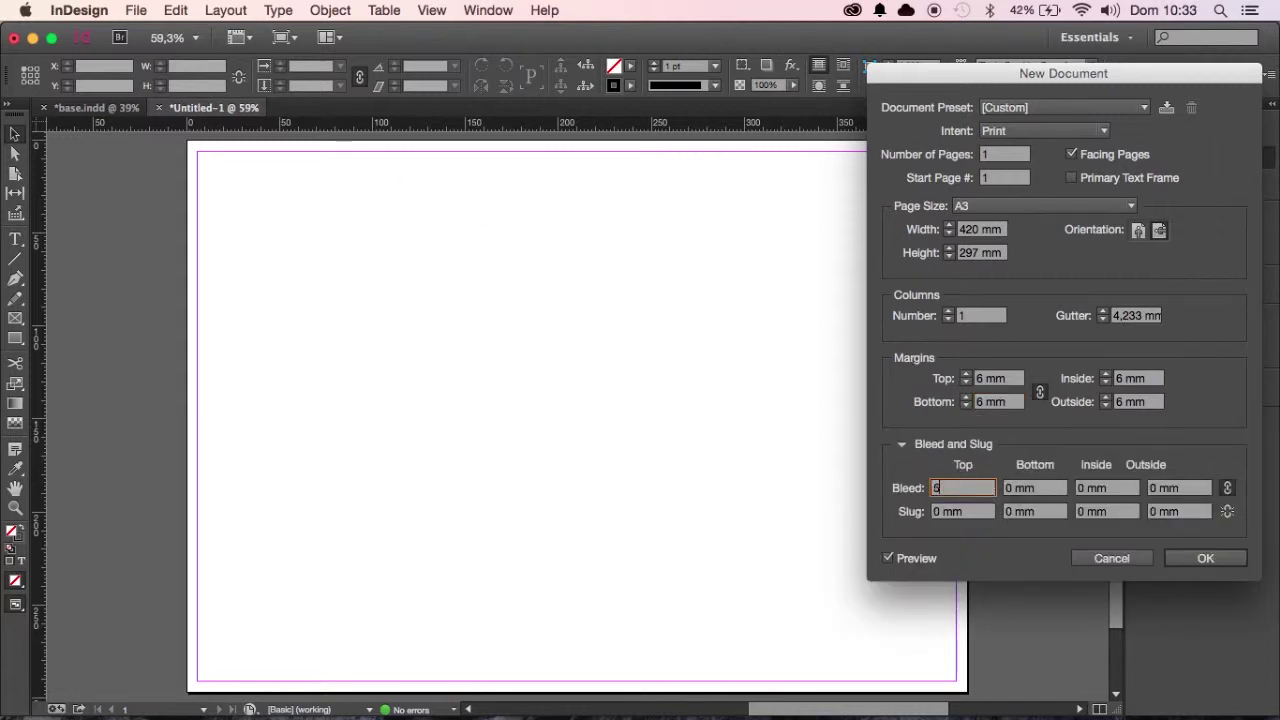
{"action": "key", "text": "Tab"}
Step: Set the slug to 10 mm on all sides by linking its values, and create the document
{"action": "key", "text": "Tab"}
{"action": "key", "text": "Tab"}
{"action": "key", "text": "Tab"}
{"action": "key", "text": "Tab"}
{"action": "type", "text": "10"}
{"action": "key", "text": "Tab"}
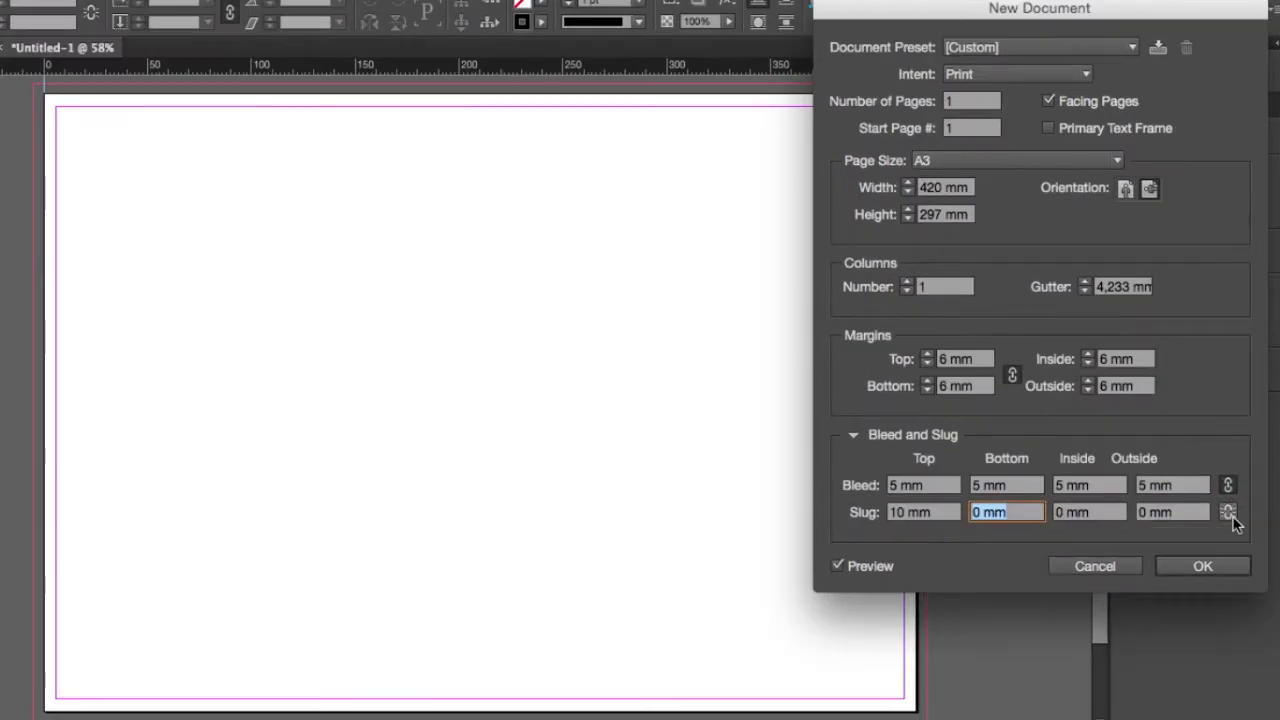
{"action": "left_click", "coordinate": [1228, 511]}
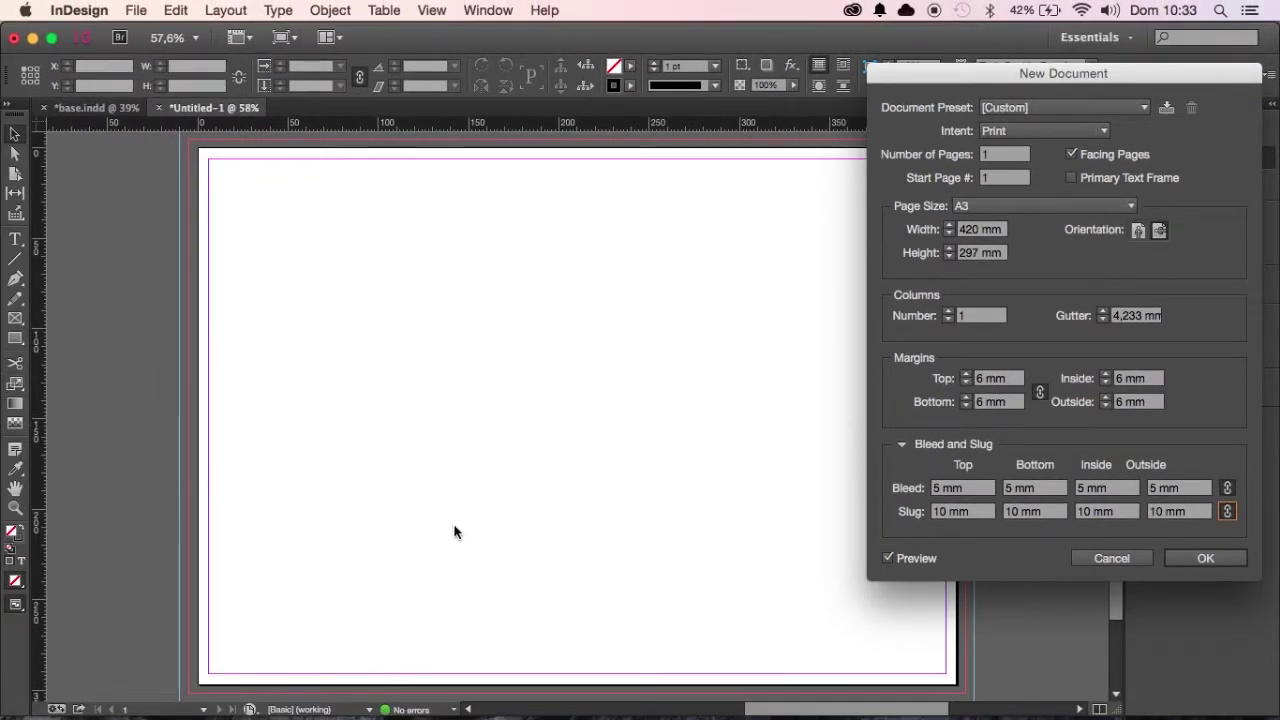
{"action": "left_click", "coordinate": [1225, 557]}
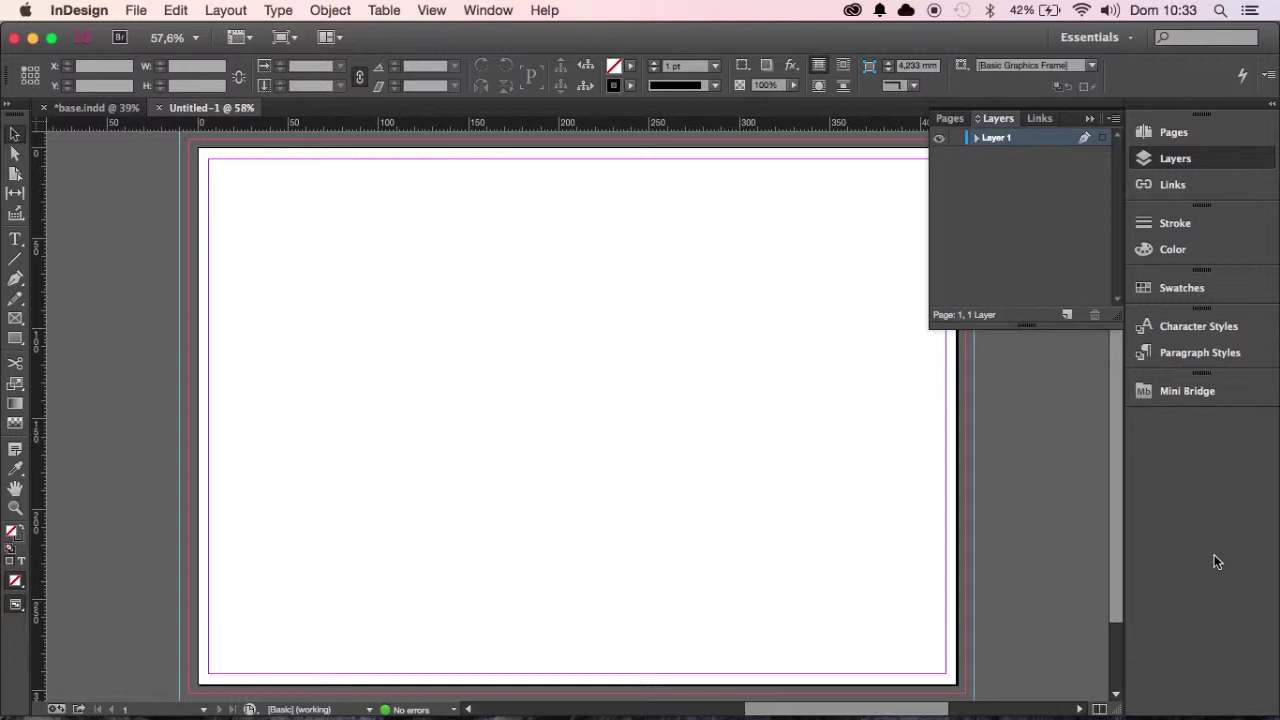
Step: Review the base.indd layout for reference and return to the new document
{"action": "left_click", "coordinate": [88, 108]}
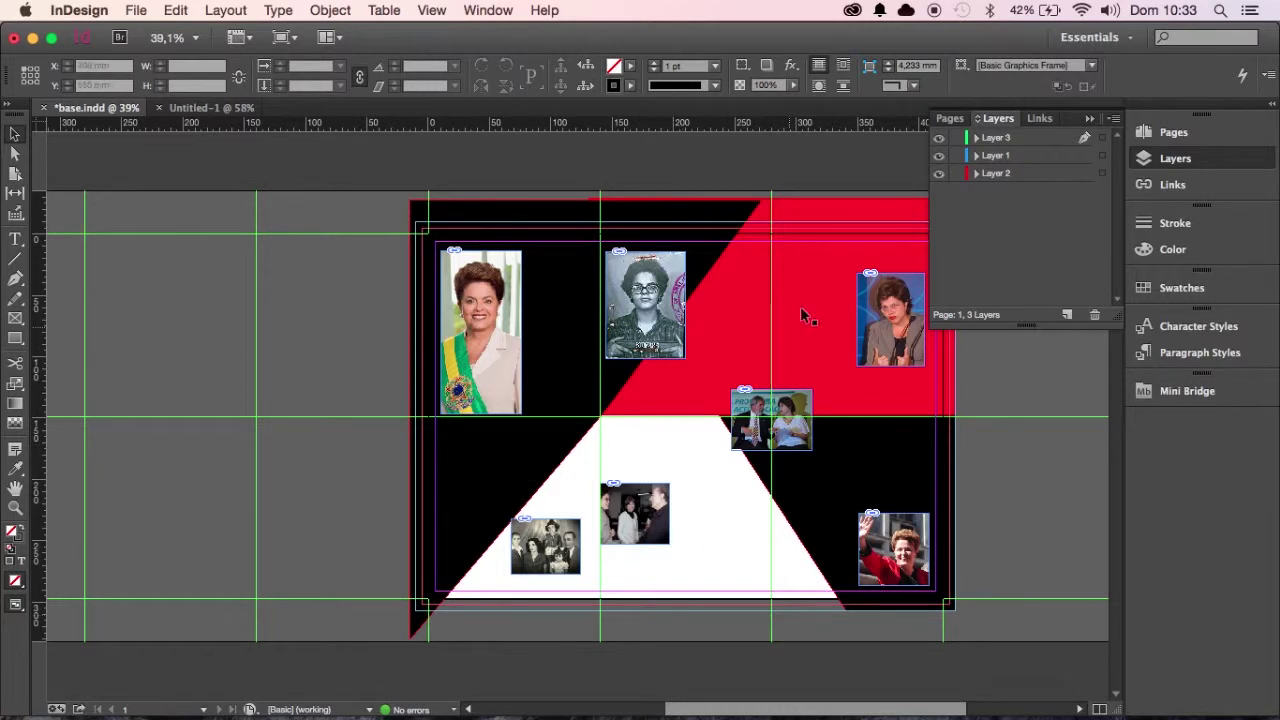
{"action": "left_click", "coordinate": [200, 110]}
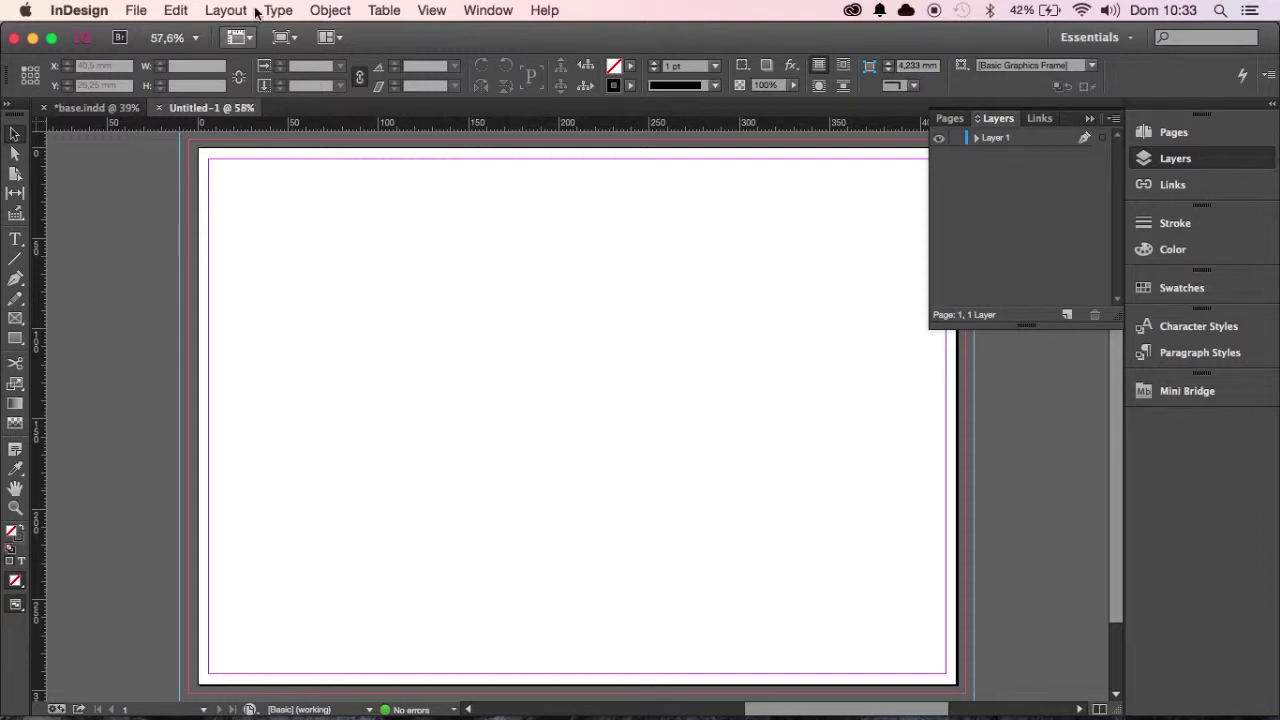
Step: Try a three-column layout with a 0 mm gutter on the page and cancel the column settings
{"action": "left_click", "coordinate": [228, 10]}
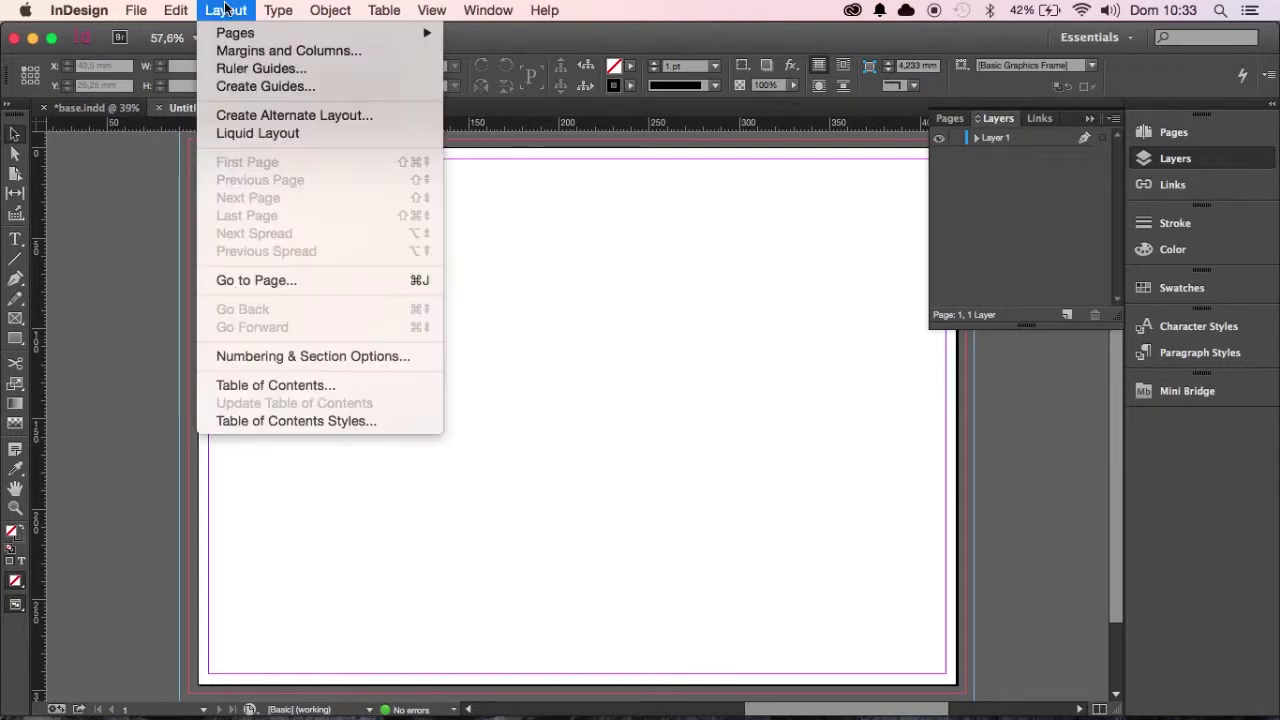
{"action": "left_click", "coordinate": [277, 51]}
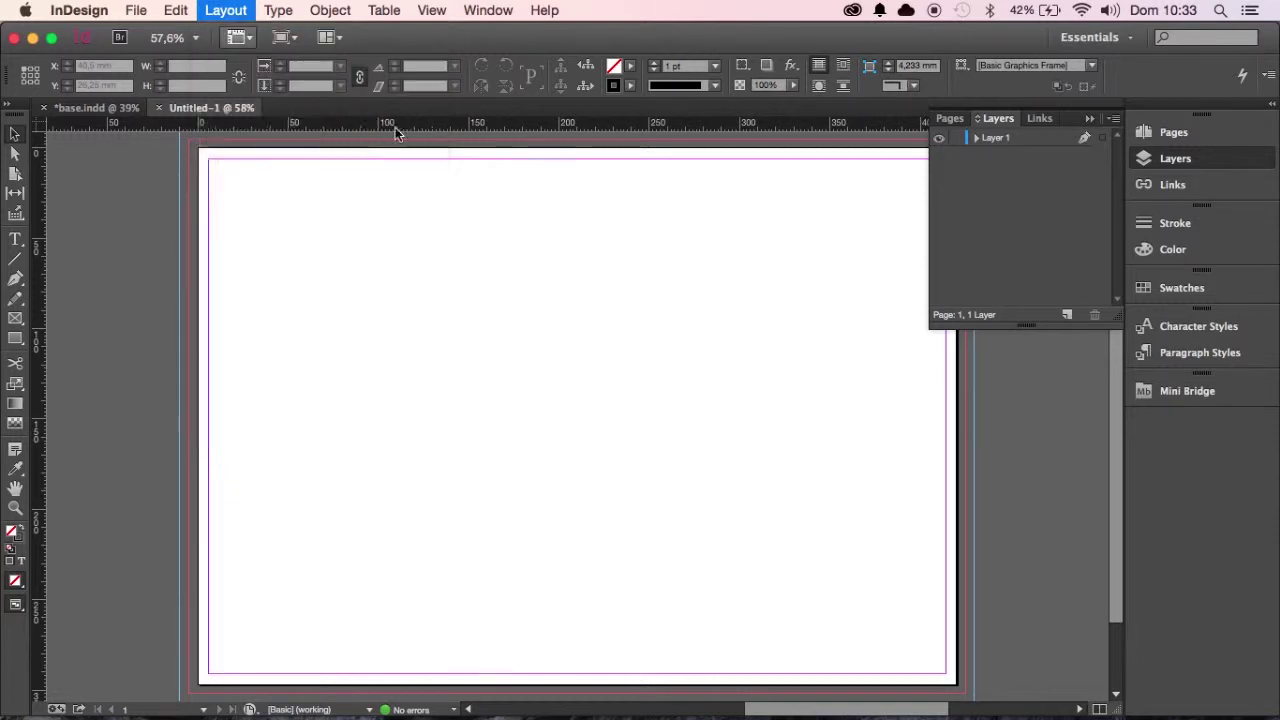
{"action": "left_click", "coordinate": [281, 268]}
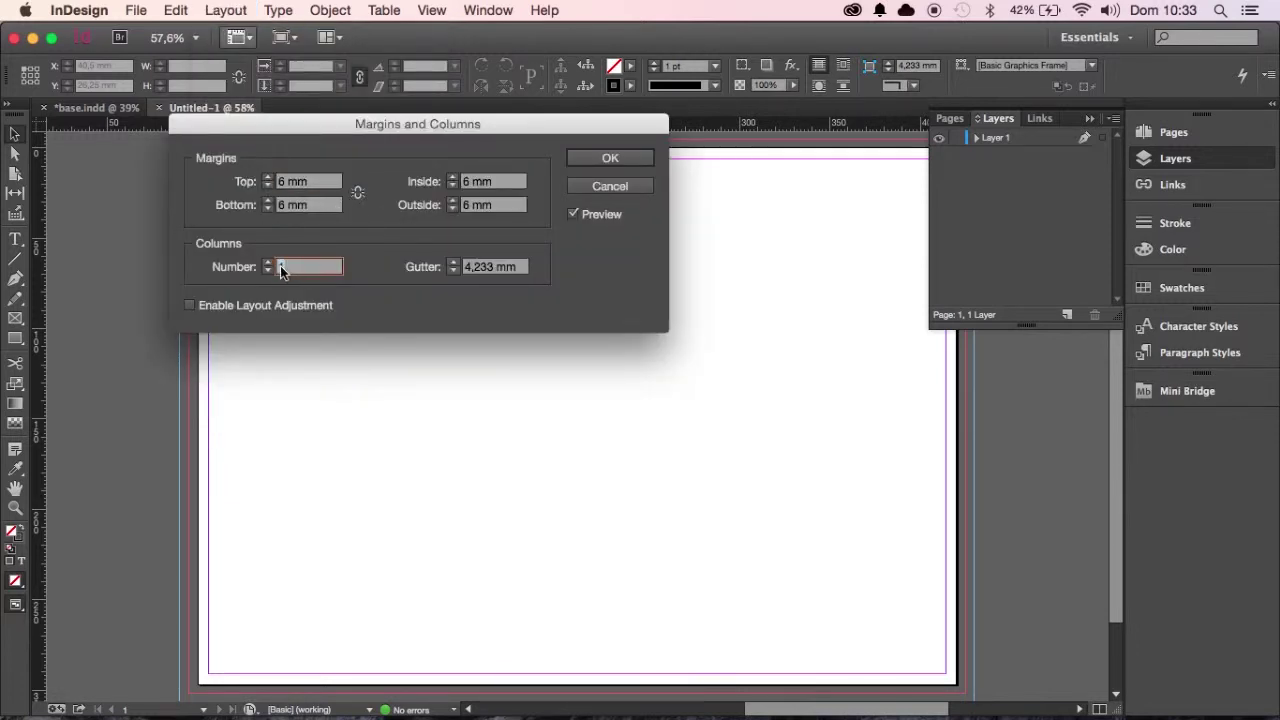
{"action": "type", "text": "3"}
{"action": "key", "text": "Tab"}
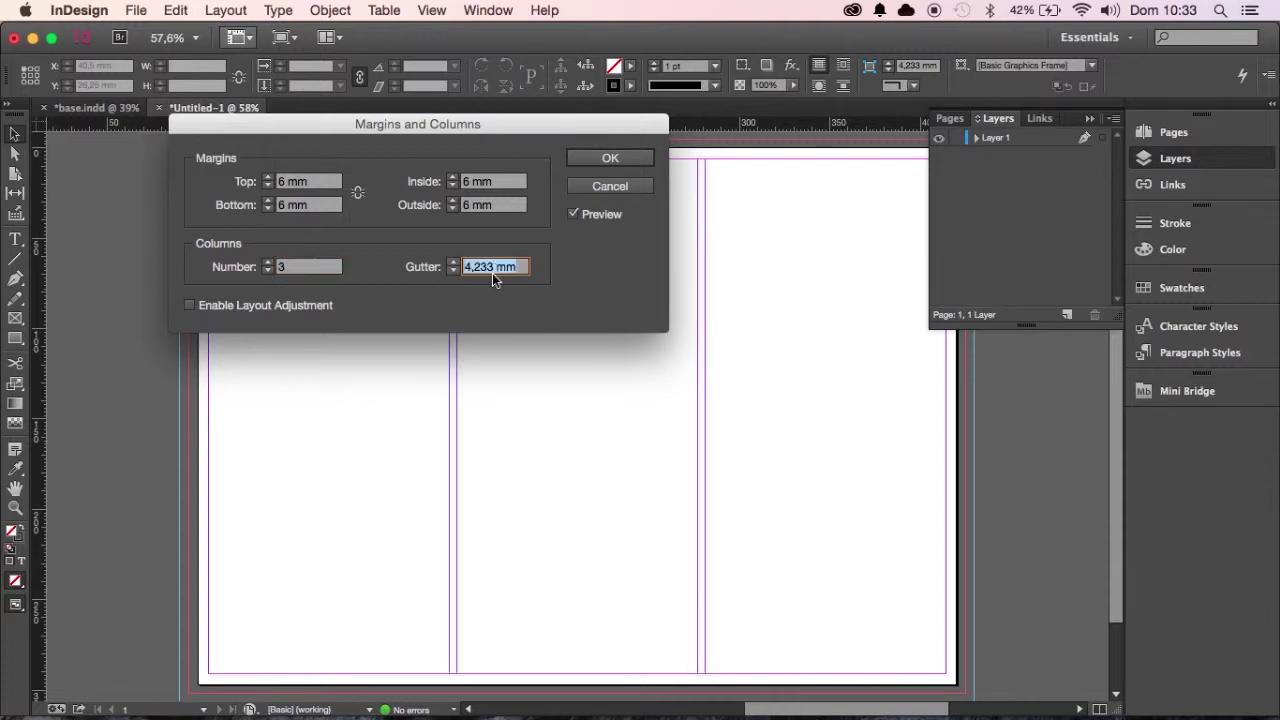
{"action": "key", "text": "Tab"}
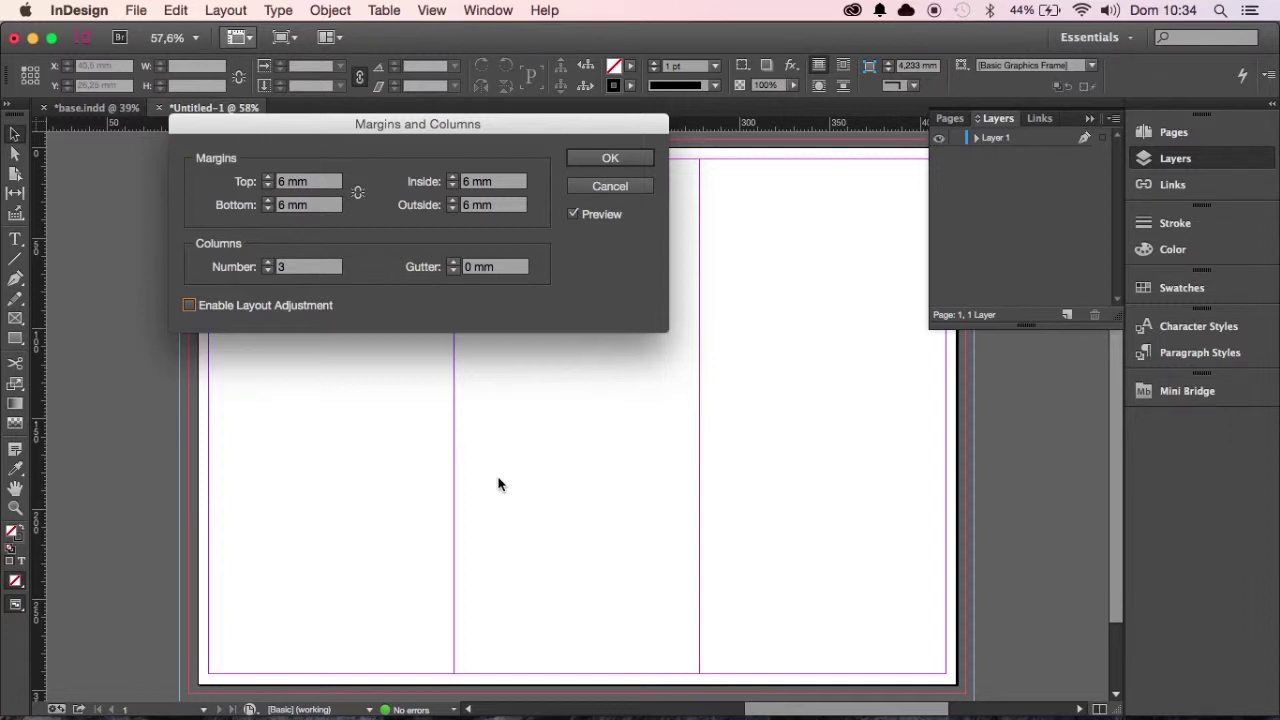
{"action": "left_click", "coordinate": [631, 190]}
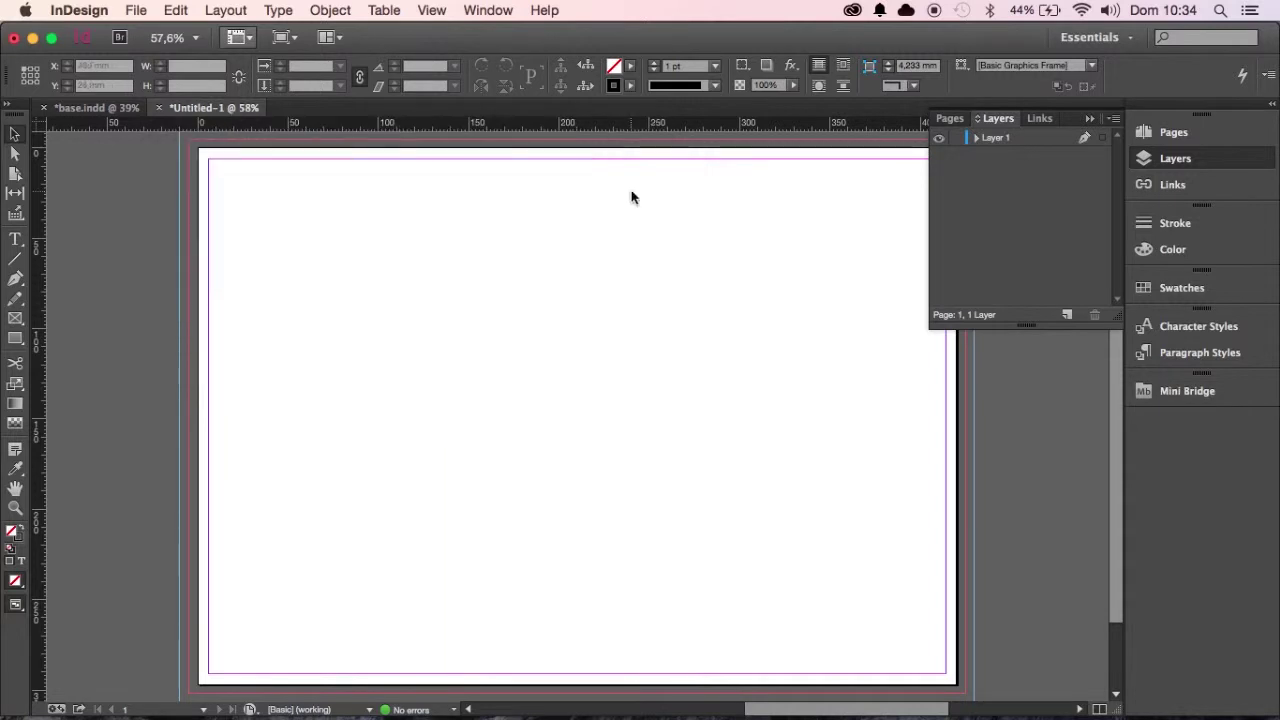
Step: Check base.indd, place two horizontal ruler guides on the new document's page, one at 148,5 mm, and delete both
{"action": "left_click", "coordinate": [90, 108]}
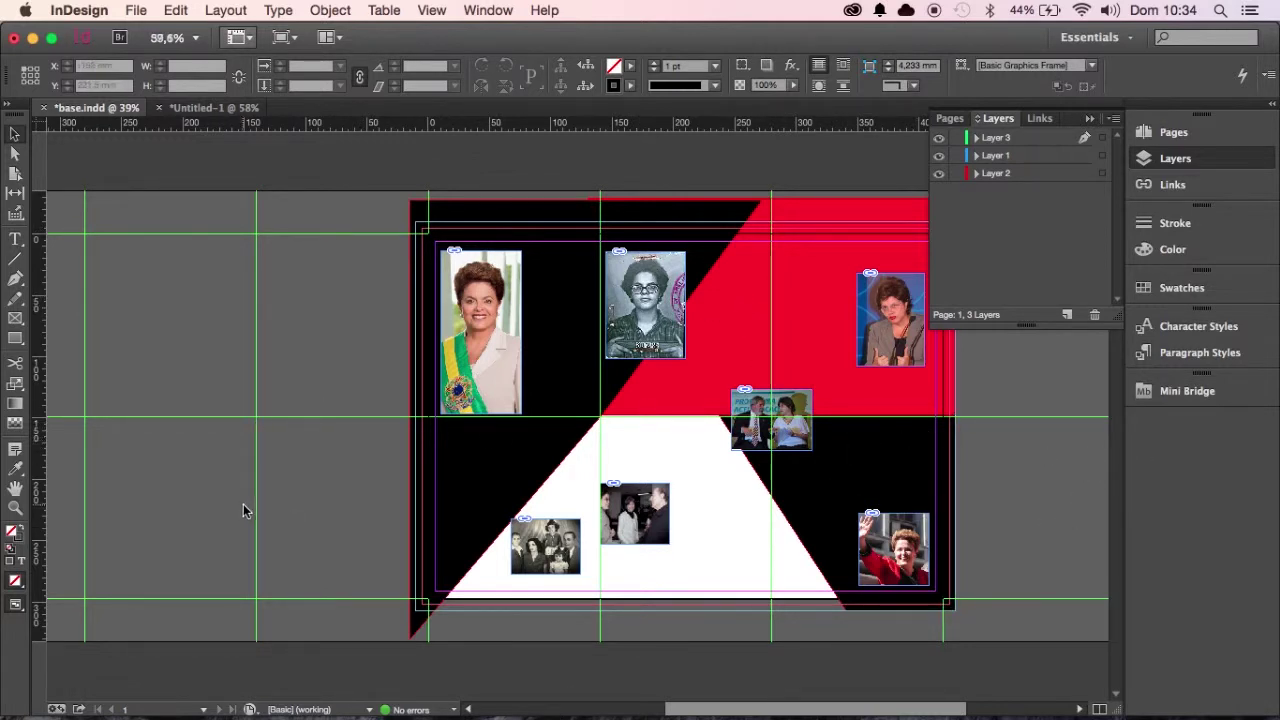
{"action": "left_click", "coordinate": [200, 107]}
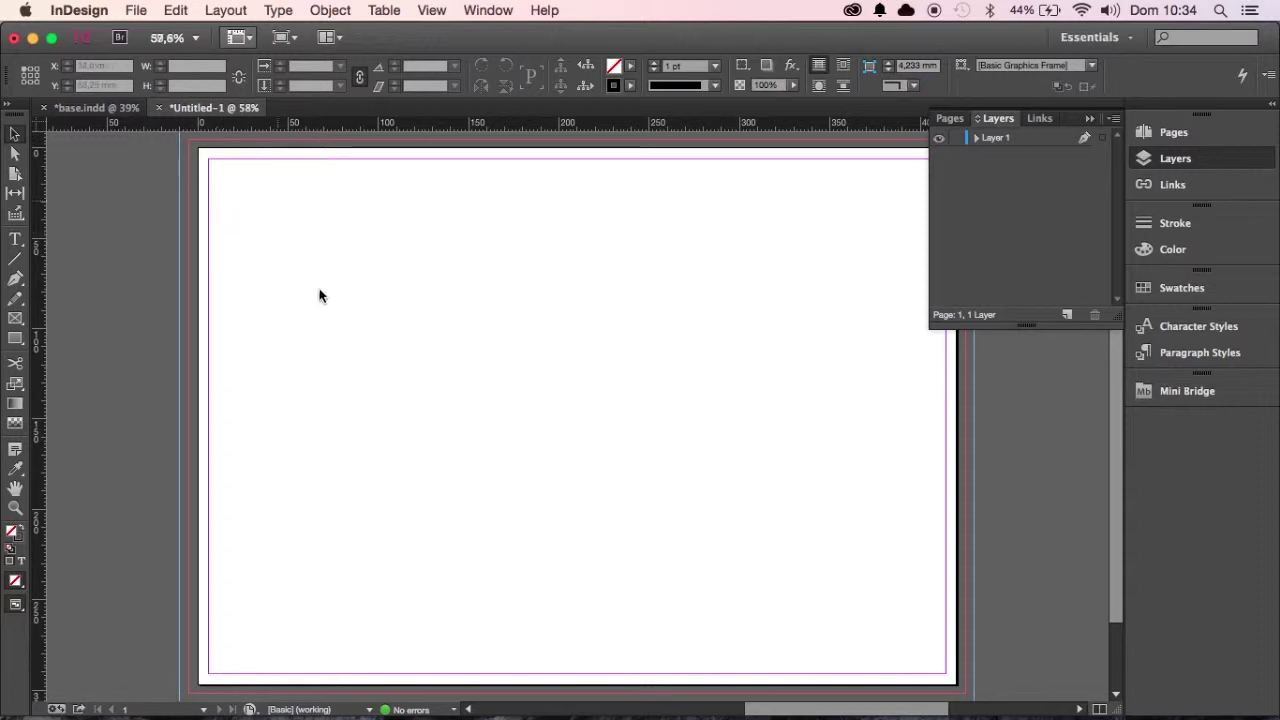
{"action": "left_click_drag", "start_coordinate": [419, 122], "coordinate": [421, 293]}
{"action": "left_click_drag", "start_coordinate": [431, 122], "coordinate": [436, 416]}
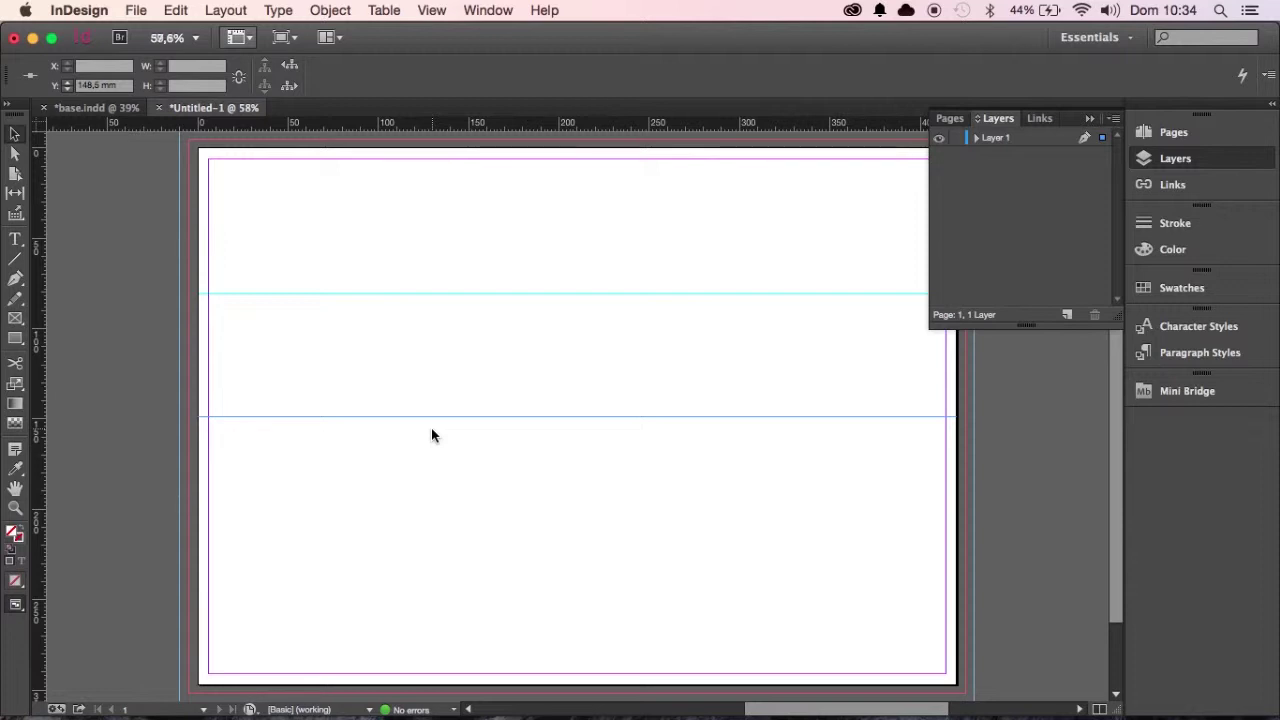
{"action": "left_click_drag", "start_coordinate": [325, 131], "coordinate": [366, 449]}
{"action": "key", "text": "Delete"}
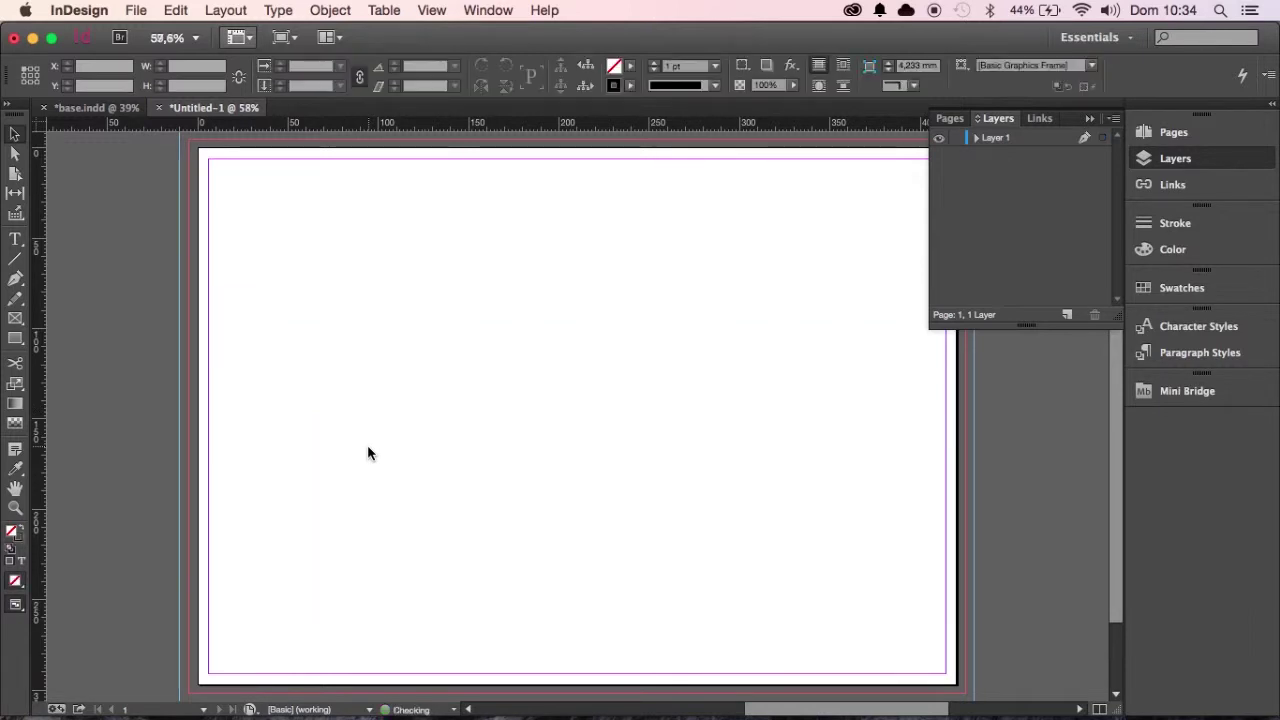
Step: Show the document grid and turn on snapping to the document grid
{"action": "left_click", "coordinate": [430, 10]}
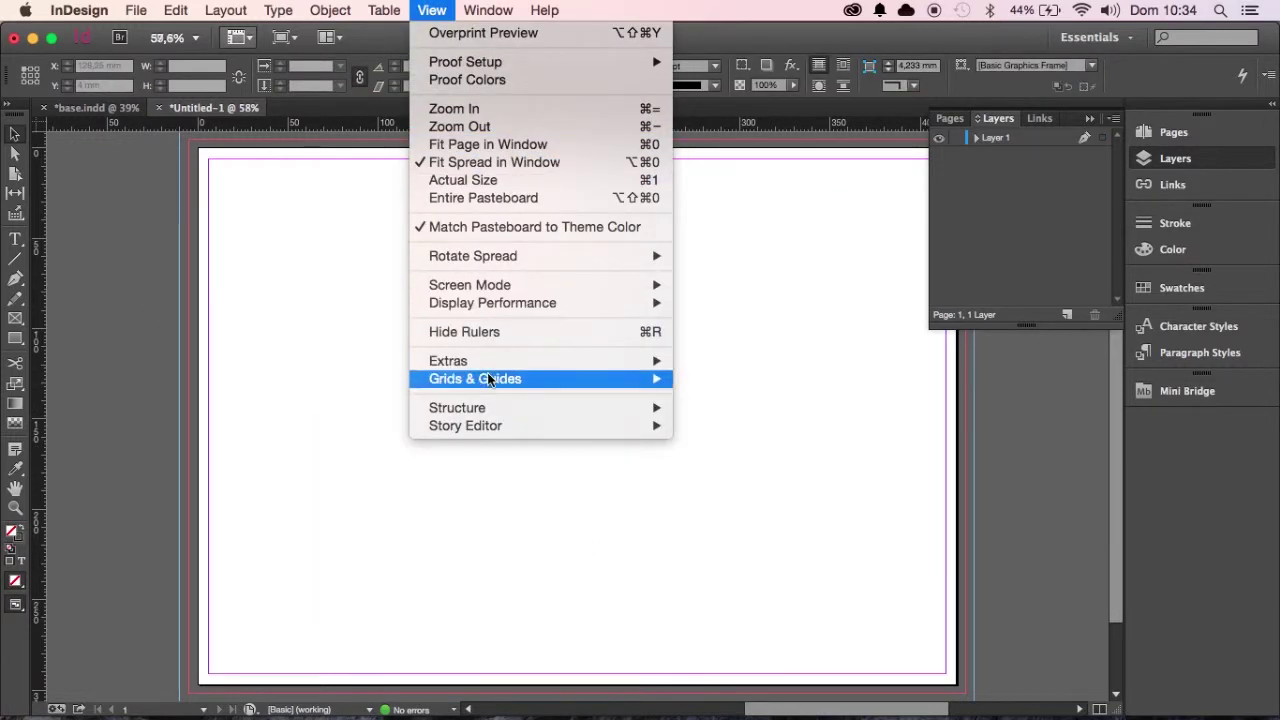
{"action": "mouse_move", "coordinate": [508, 381]}
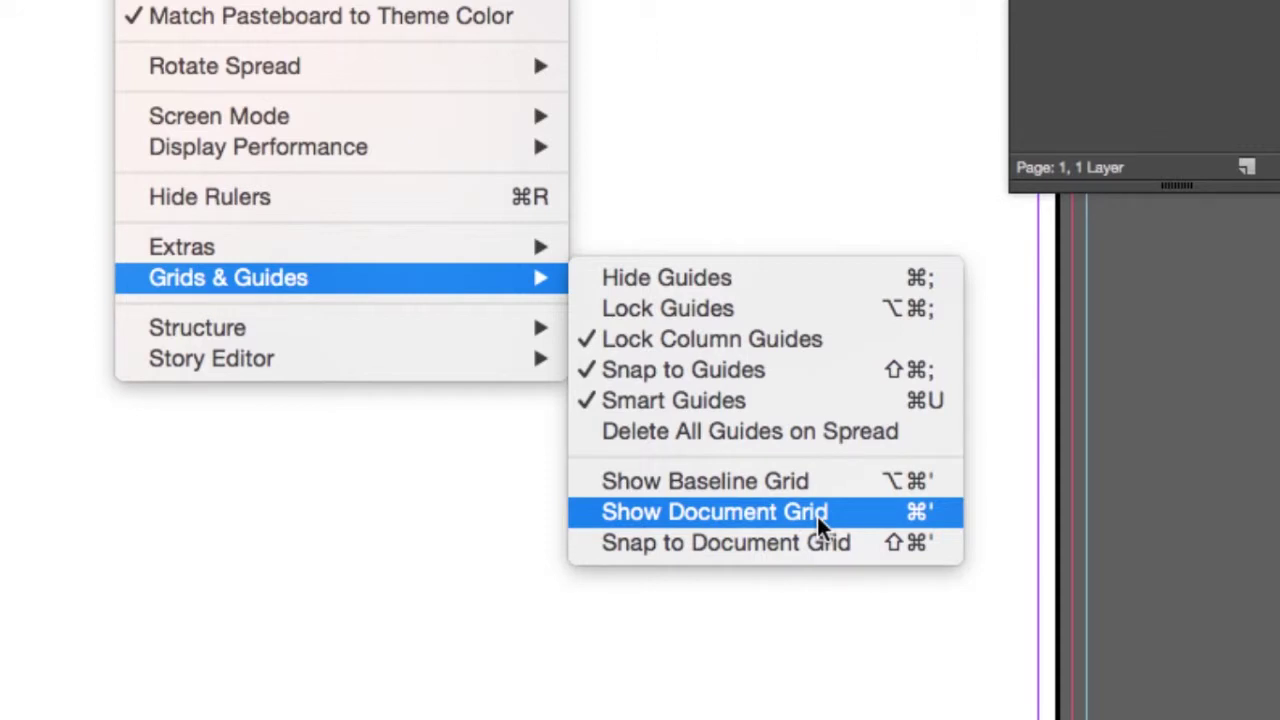
{"action": "left_click", "coordinate": [817, 516]}
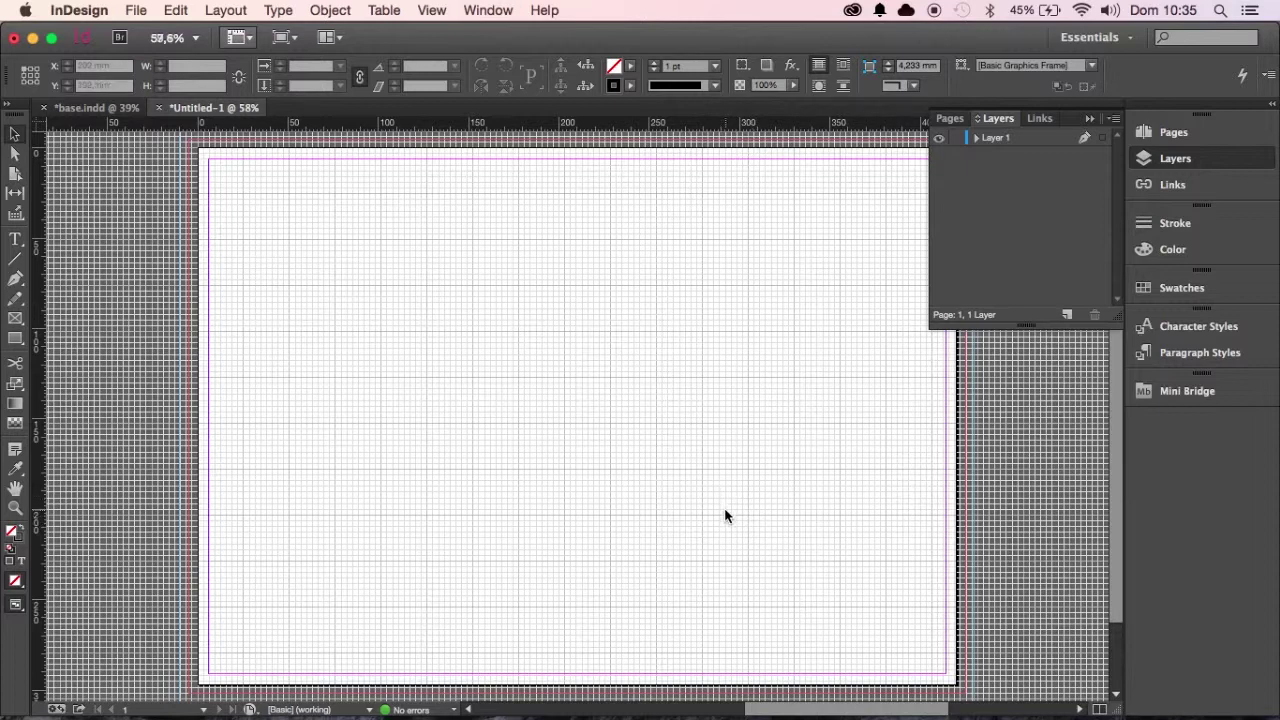
{"action": "left_click", "coordinate": [430, 10]}
{"action": "mouse_move", "coordinate": [605, 378]}
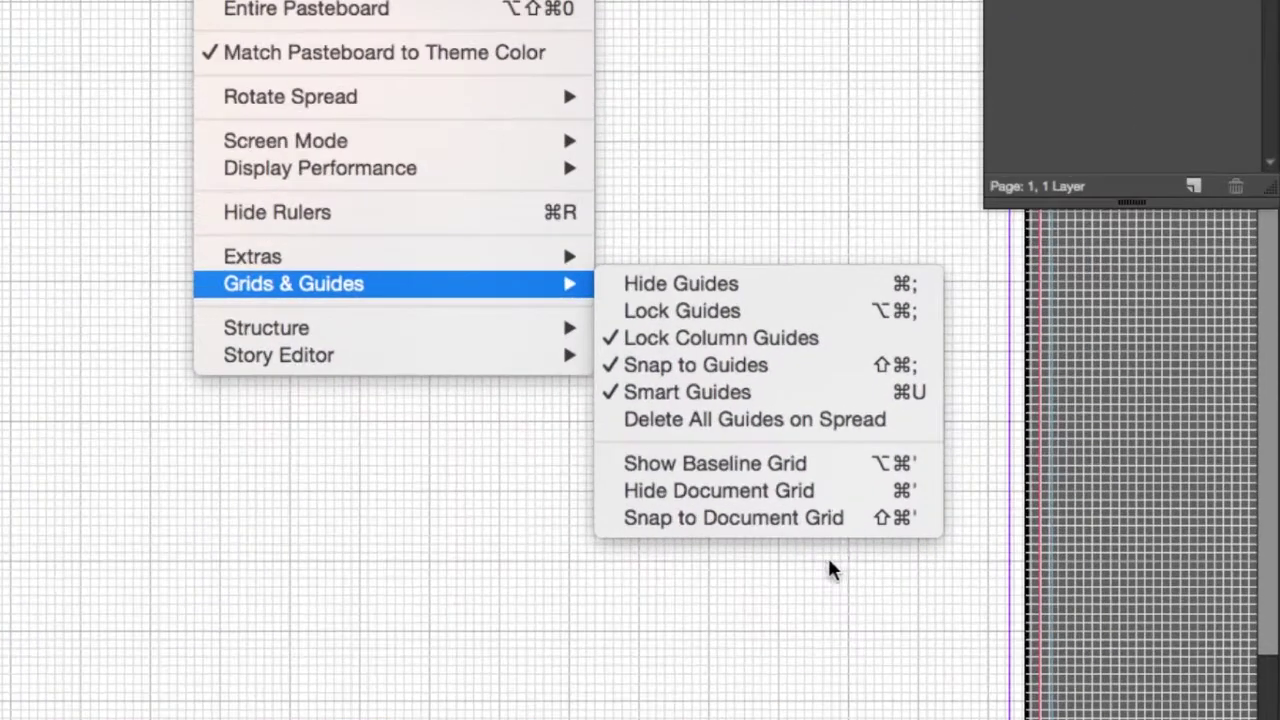
{"action": "left_click", "coordinate": [851, 521]}
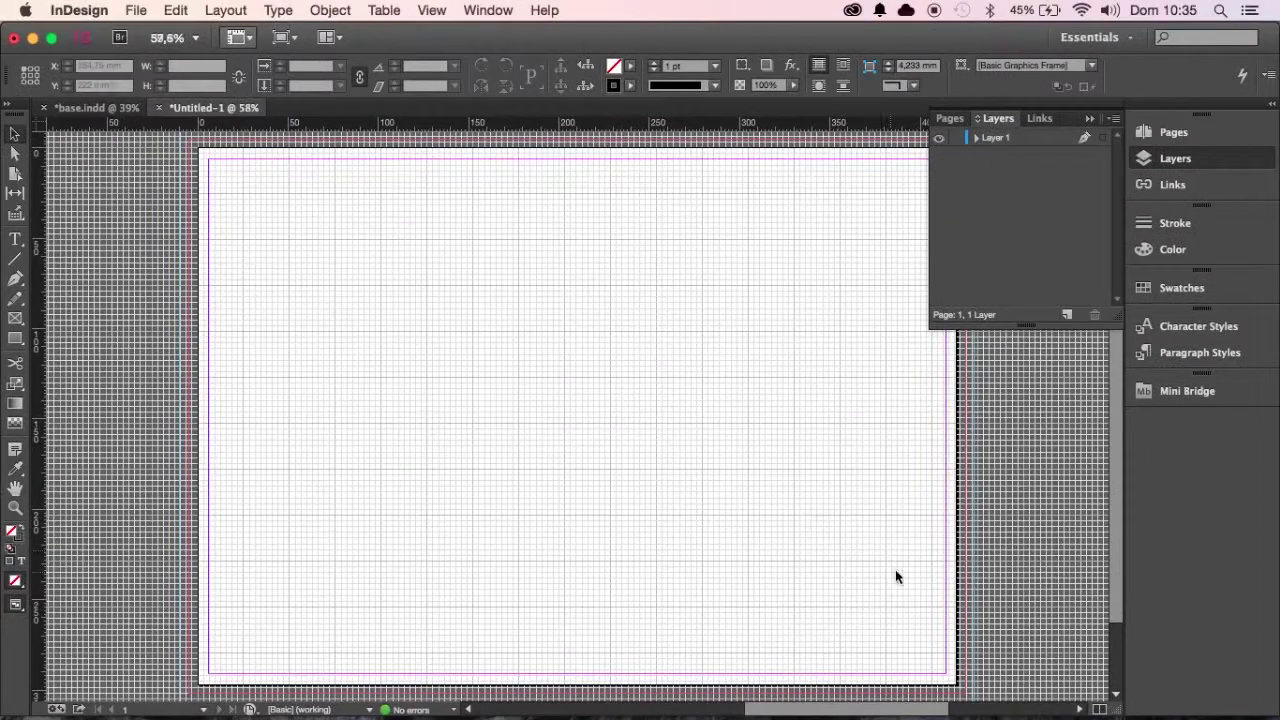
Step: Draw a square about 54 mm wide, swap its fill and stroke colours, and move it across the grid to test snapping
{"action": "left_click", "coordinate": [15, 338]}
{"action": "left_click_drag", "start_coordinate": [361, 287], "coordinate": [456, 383]}
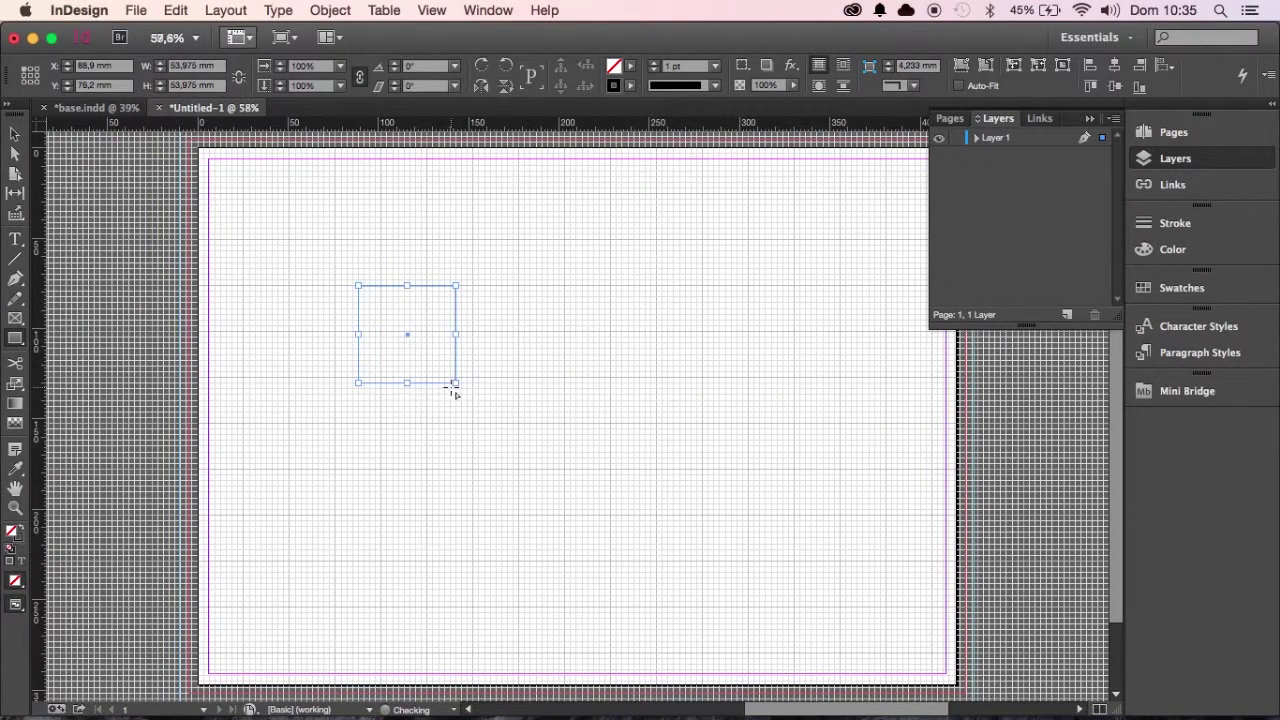
{"action": "key", "text": "shift+x"}
{"action": "key", "text": "v"}
{"action": "left_click_drag", "start_coordinate": [421, 317], "coordinate": [402, 268]}
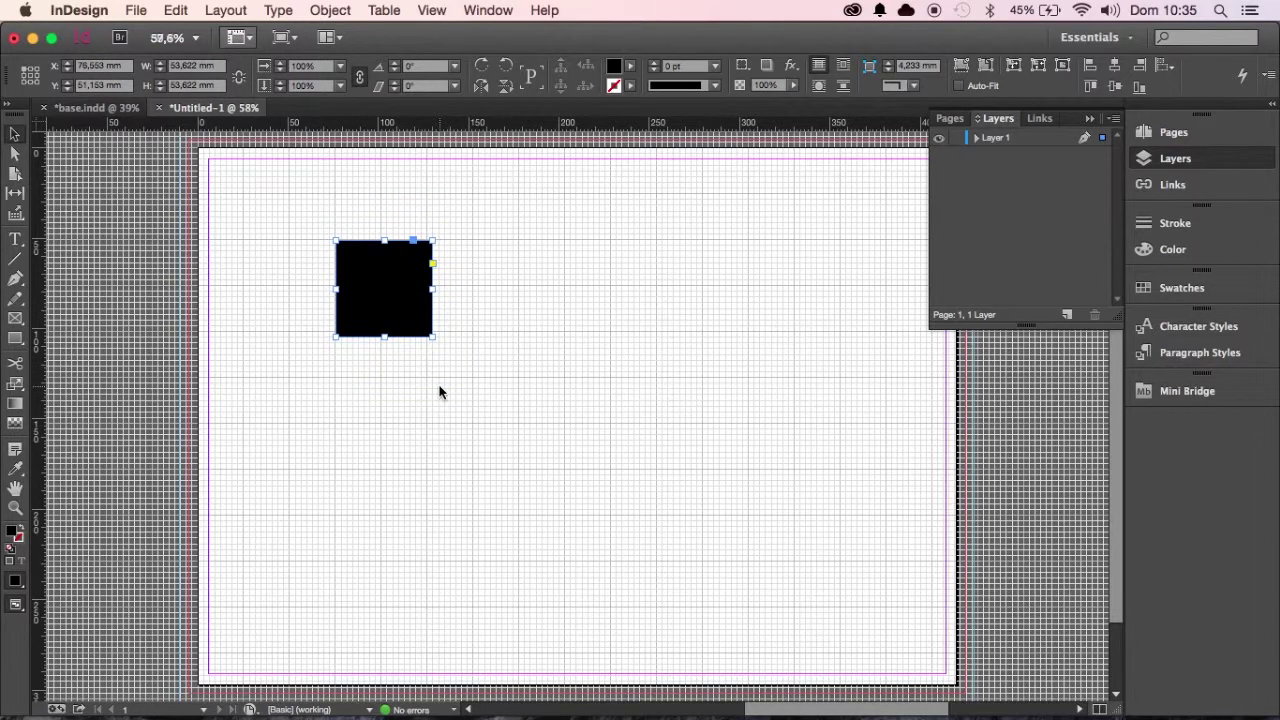
Step: Undo the square's move and colour swap, and delete the square
{"action": "key", "text": "super+z"}
{"action": "key", "text": "super+z"}
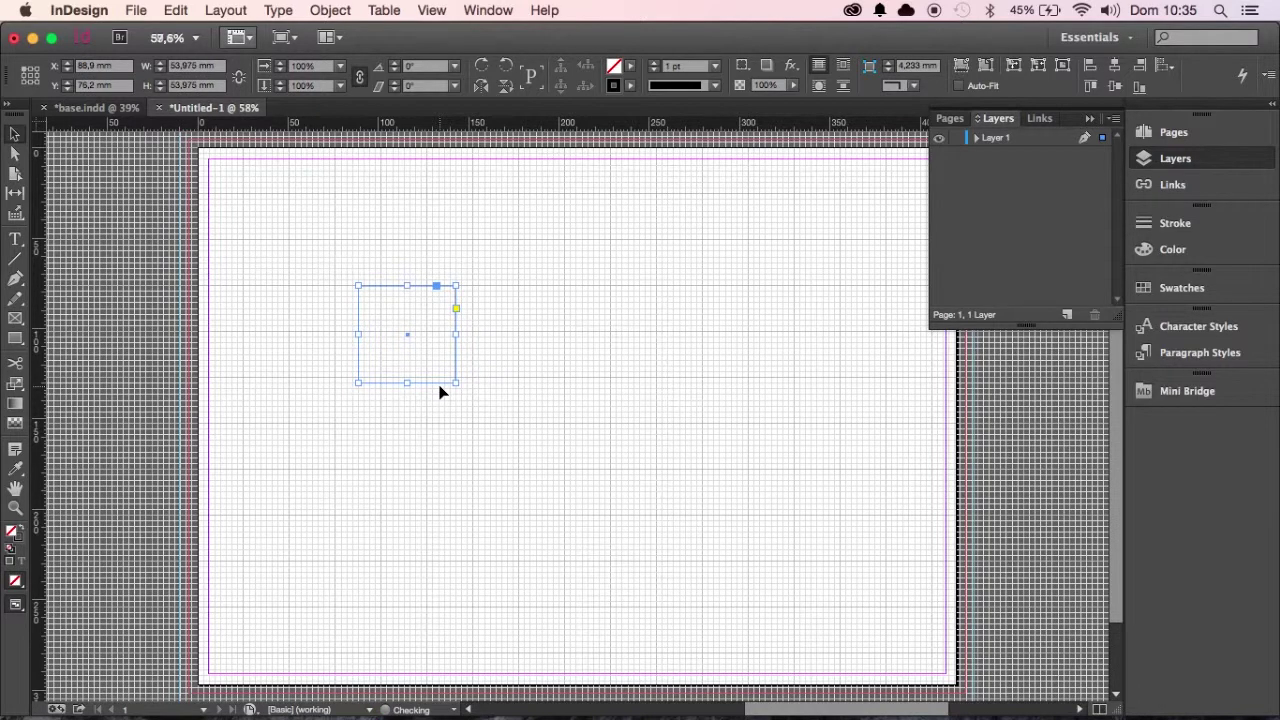
{"action": "left_click_drag", "start_coordinate": [308, 228], "coordinate": [503, 506]}
{"action": "key", "text": "BackSpace"}
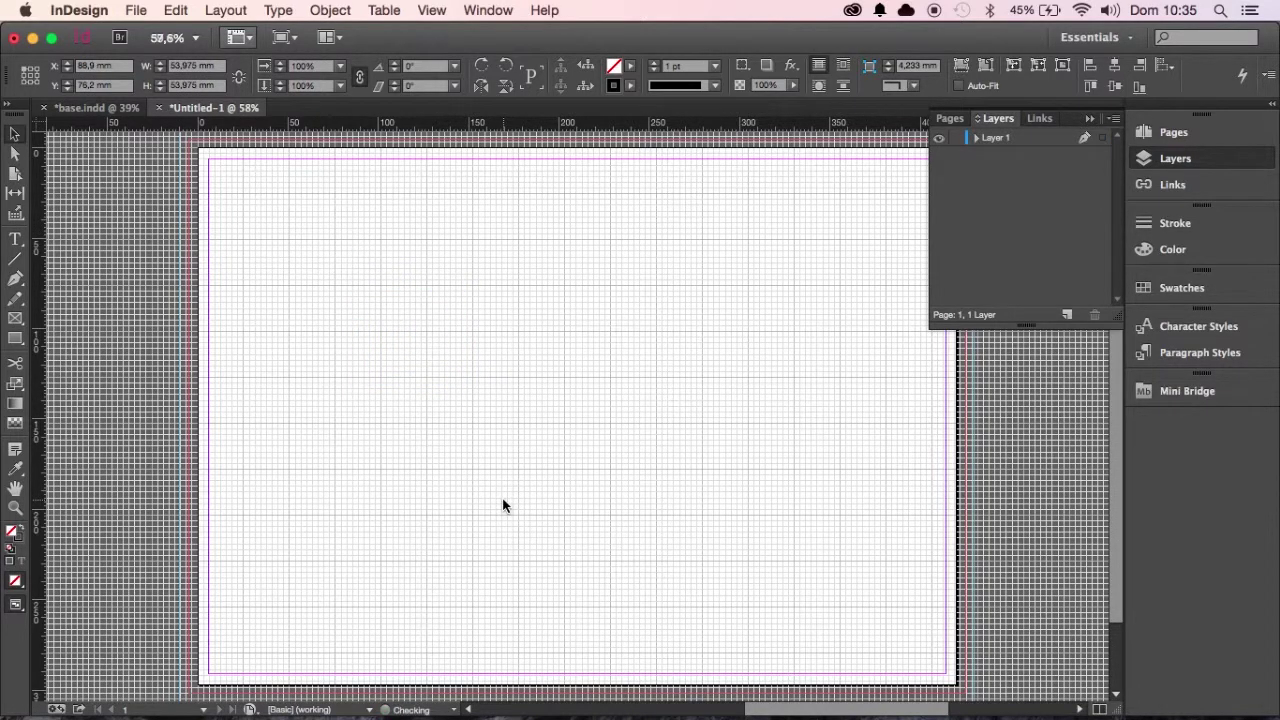
Step: Check the base.indd layout again for reference and return to the untitled document
{"action": "left_click", "coordinate": [90, 107]}
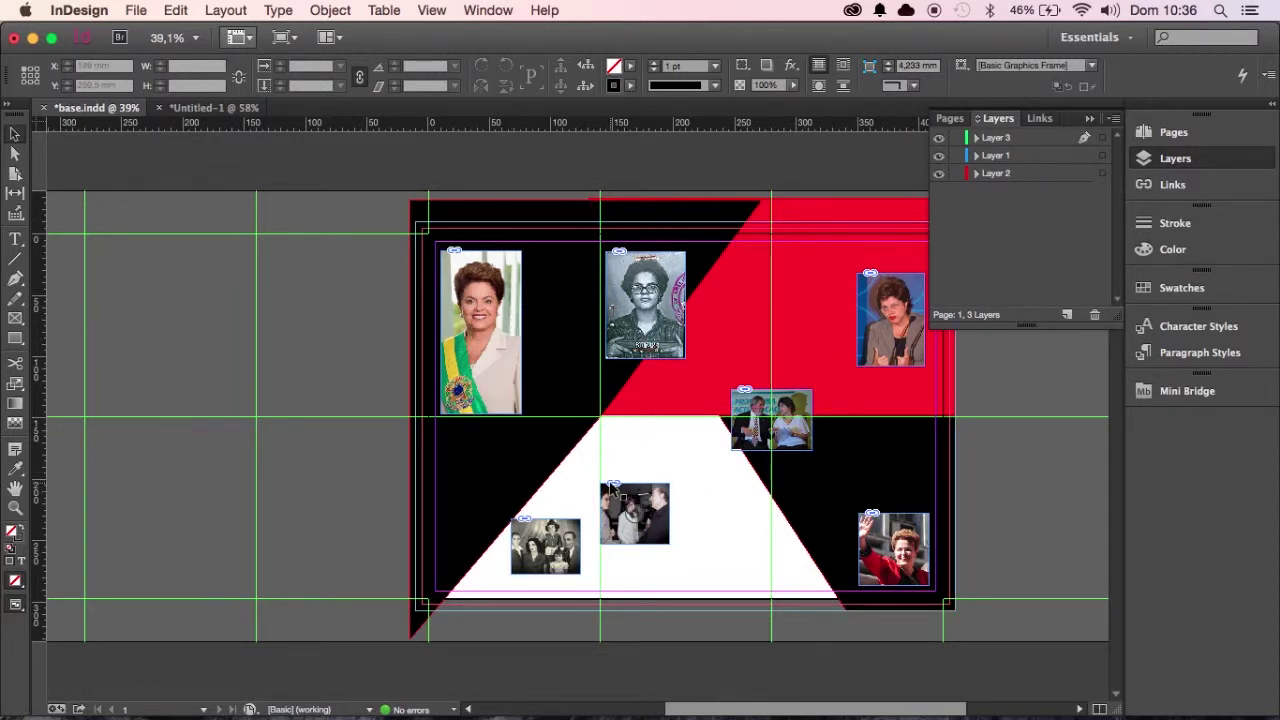
{"action": "left_click", "coordinate": [205, 107]}
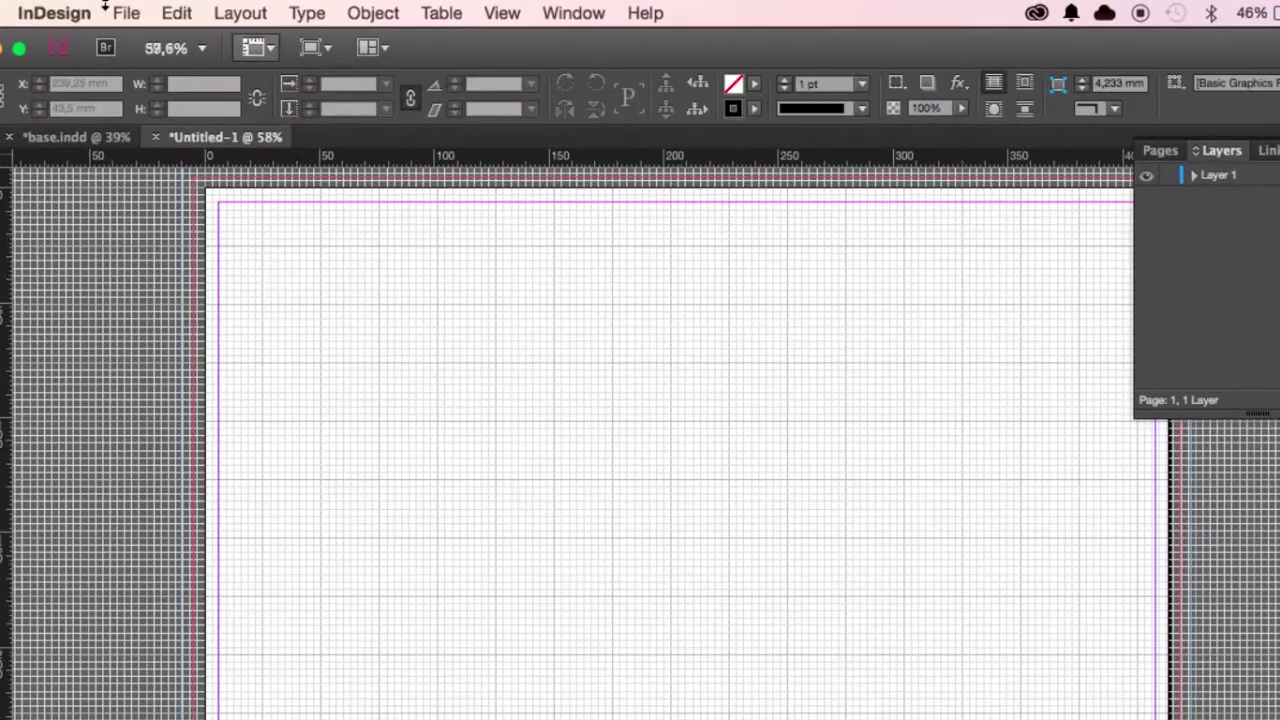
{"action": "left_click", "coordinate": [78, 9]}
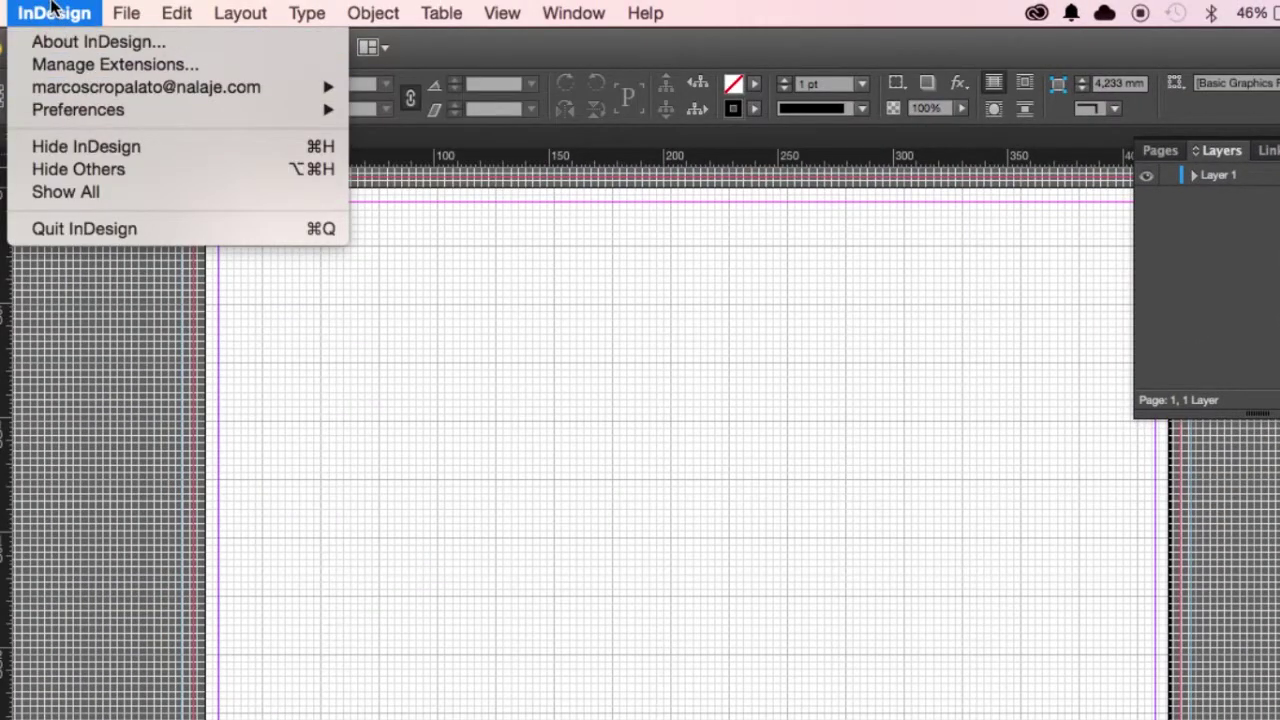
{"action": "mouse_move", "coordinate": [85, 112]}
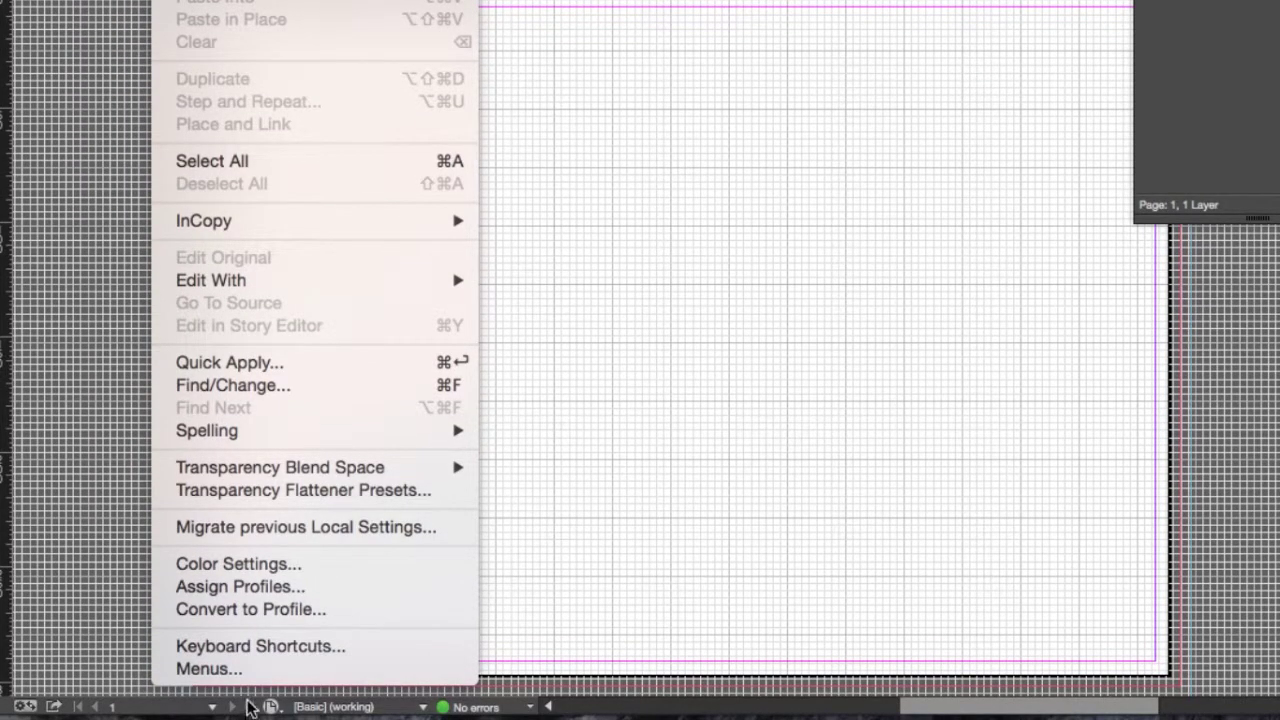
{"action": "left_click", "coordinate": [588, 207]}
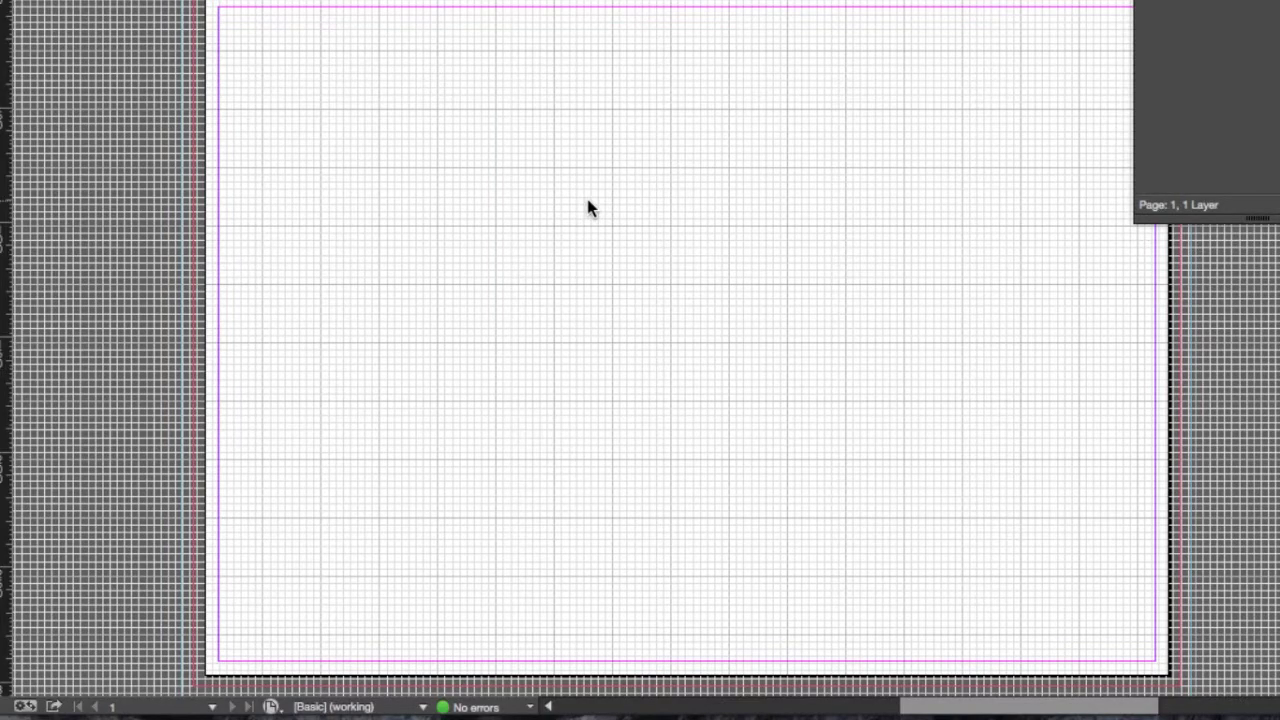
Step: Open the Grids preferences and set the document grid colour to Green
{"action": "key", "text": "super+k"}
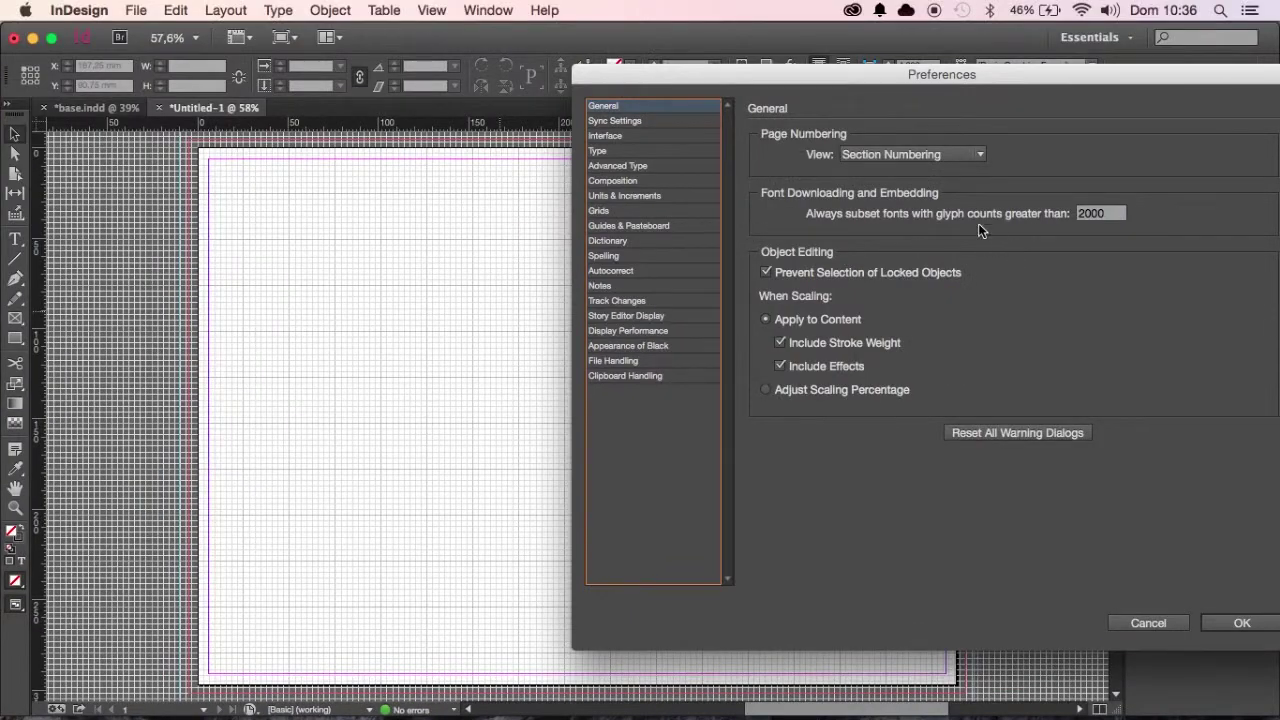
{"action": "left_click", "coordinate": [615, 210]}
{"action": "left_click_drag", "start_coordinate": [976, 78], "coordinate": [713, 78]}
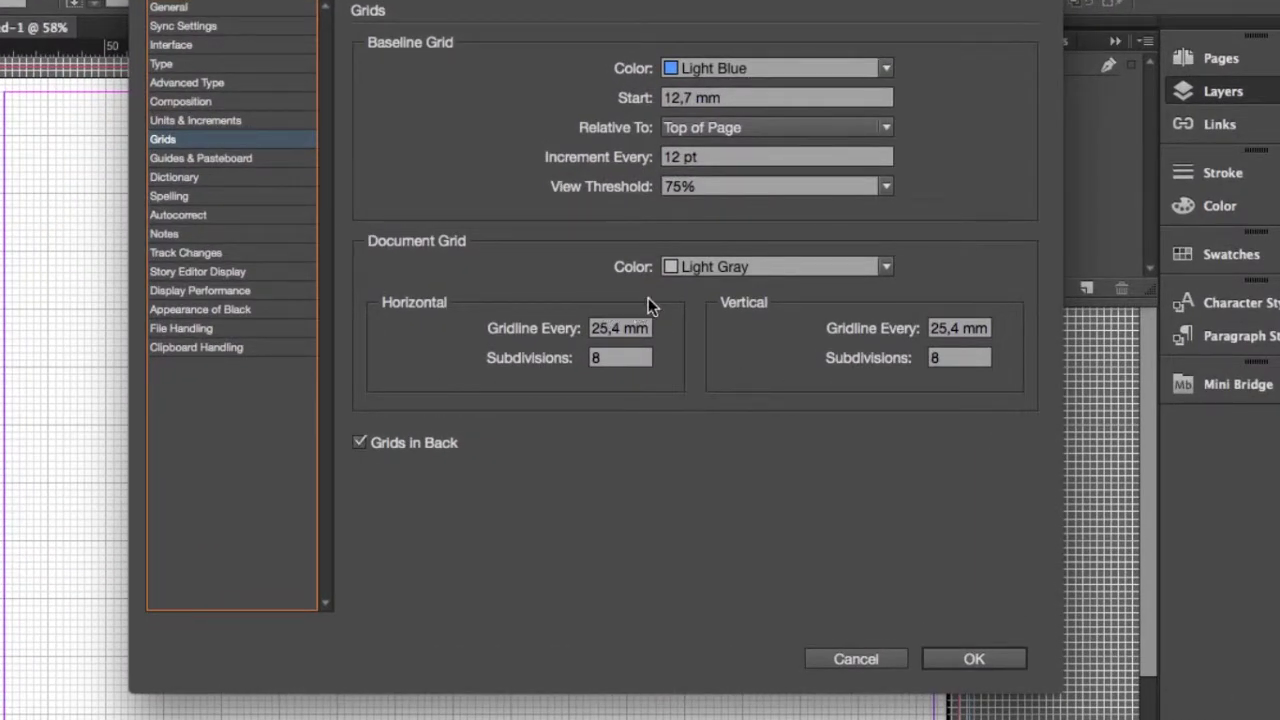
{"action": "left_click", "coordinate": [775, 267]}
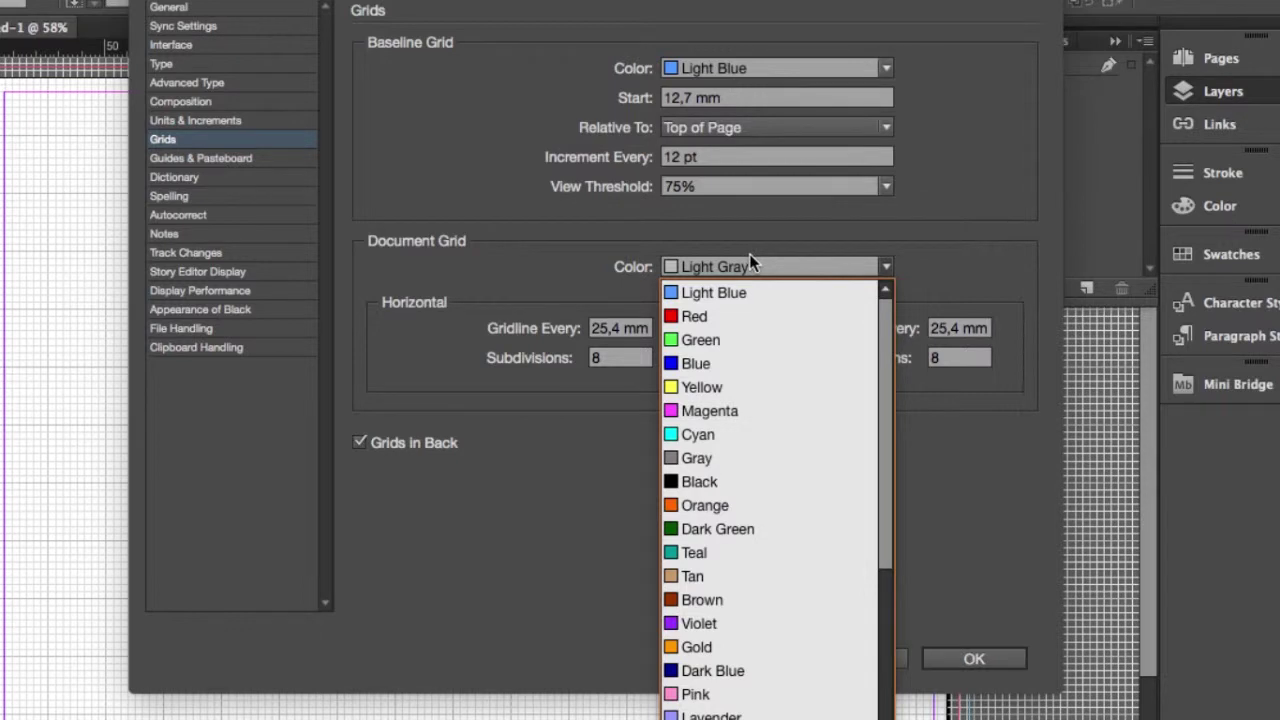
{"action": "left_click", "coordinate": [687, 340]}
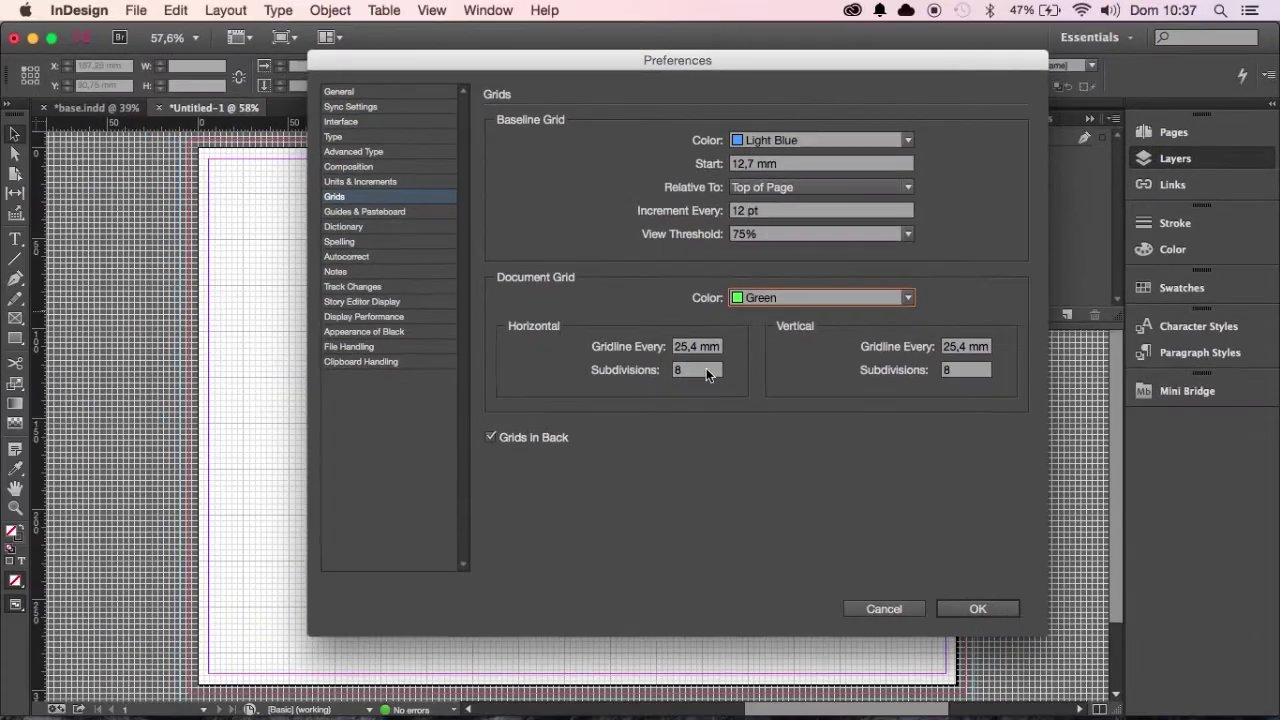
Step: Set the document grid's horizontal and vertical subdivisions to 1 and apply the preferences
{"action": "left_click_drag", "start_coordinate": [708, 370], "coordinate": [659, 372]}
{"action": "type", "text": "1"}
{"action": "left_click", "coordinate": [985, 370]}
{"action": "type", "text": "1"}
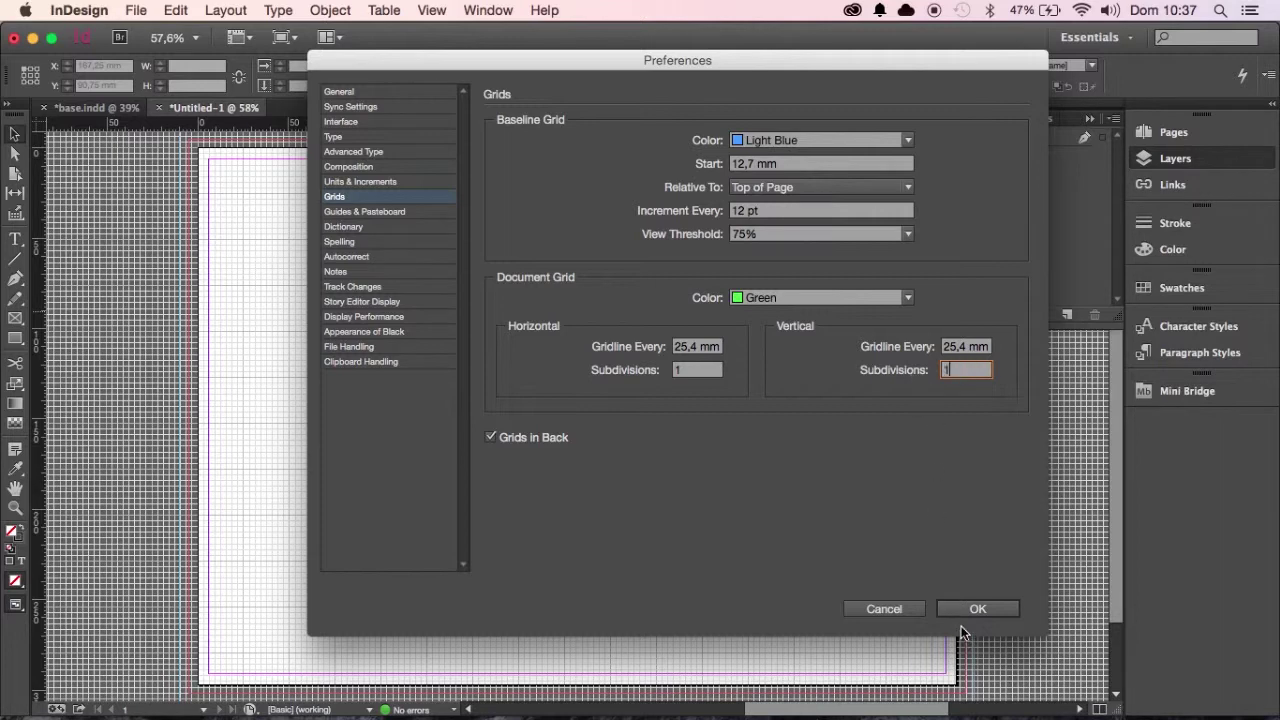
{"action": "left_click", "coordinate": [972, 608]}
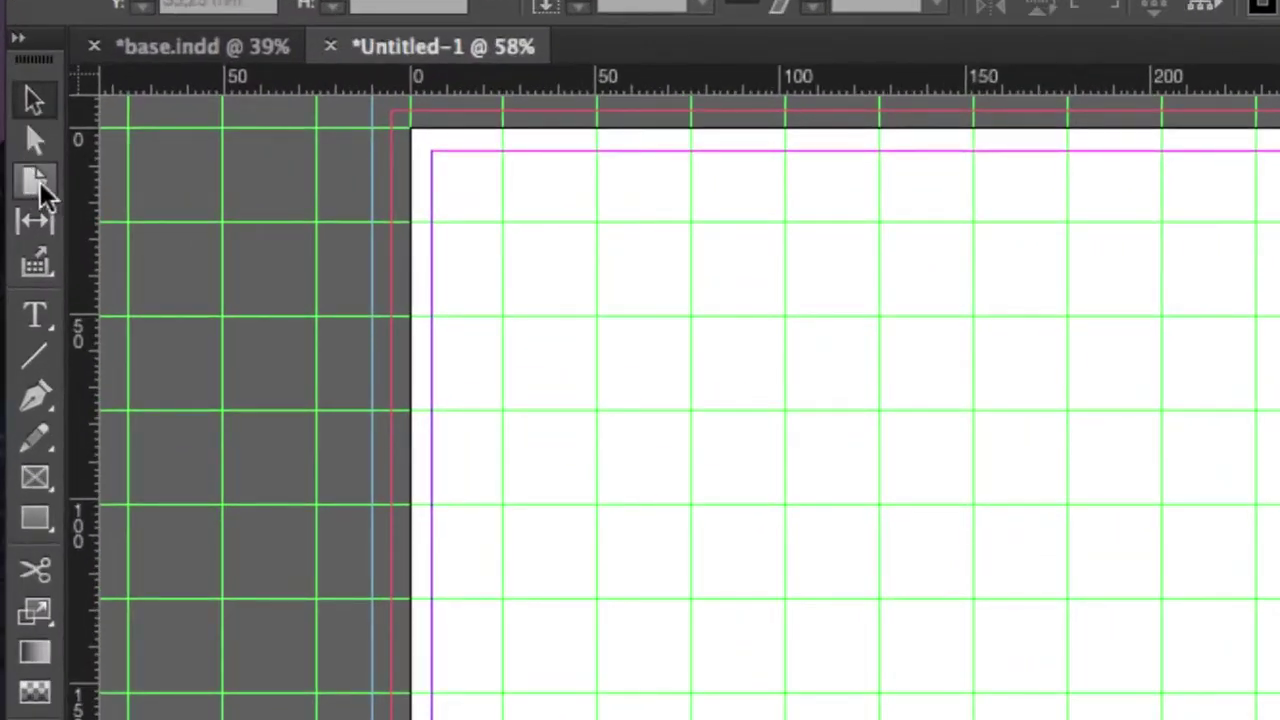
Step: Check the page dimensions with the Page tool and calculate 420/3 in Spotlight to find the width of one third
{"action": "left_click", "coordinate": [28, 174]}
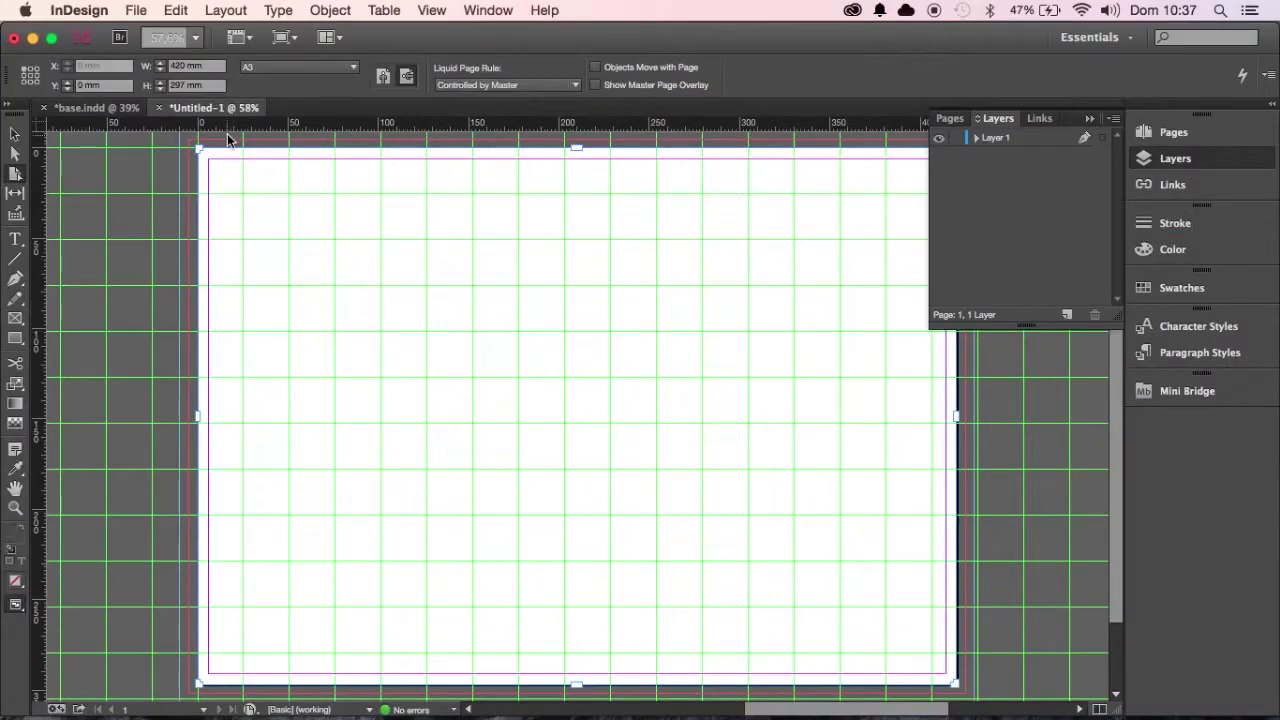
{"action": "key", "text": "super+space"}
{"action": "type", "text": "420"}
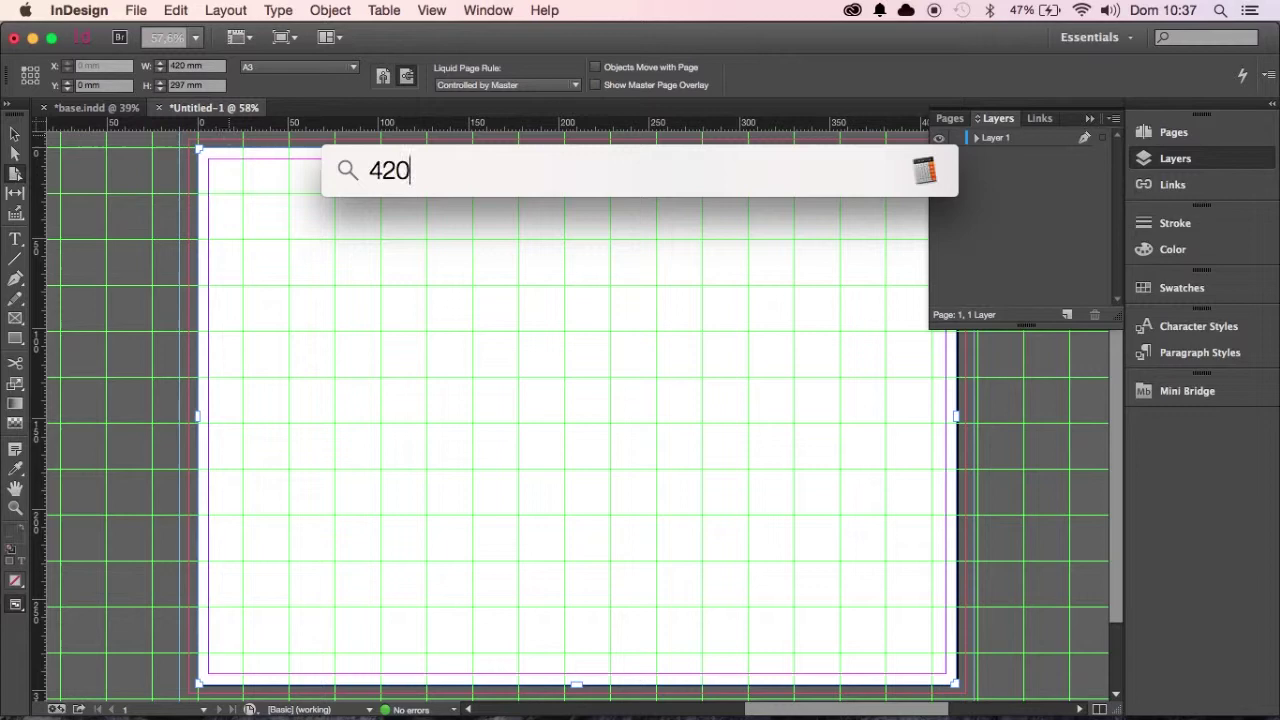
{"action": "type", "text": "/3"}
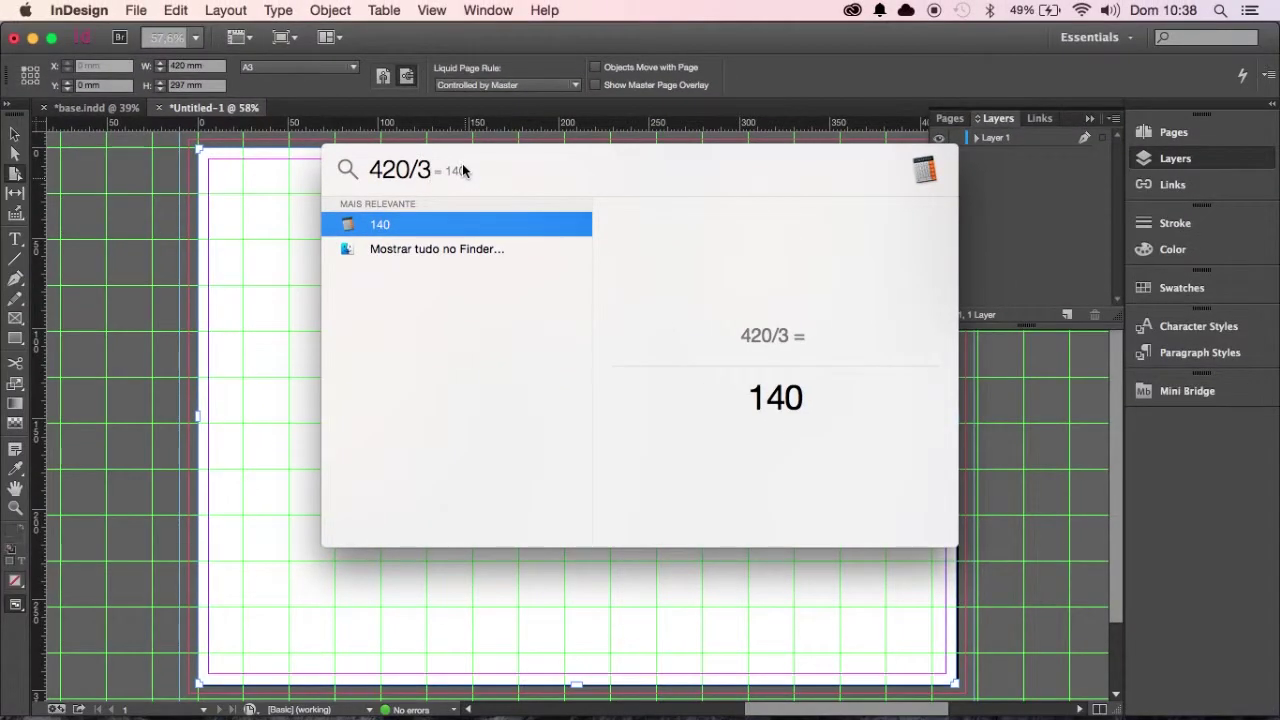
{"action": "key", "text": "Escape"}
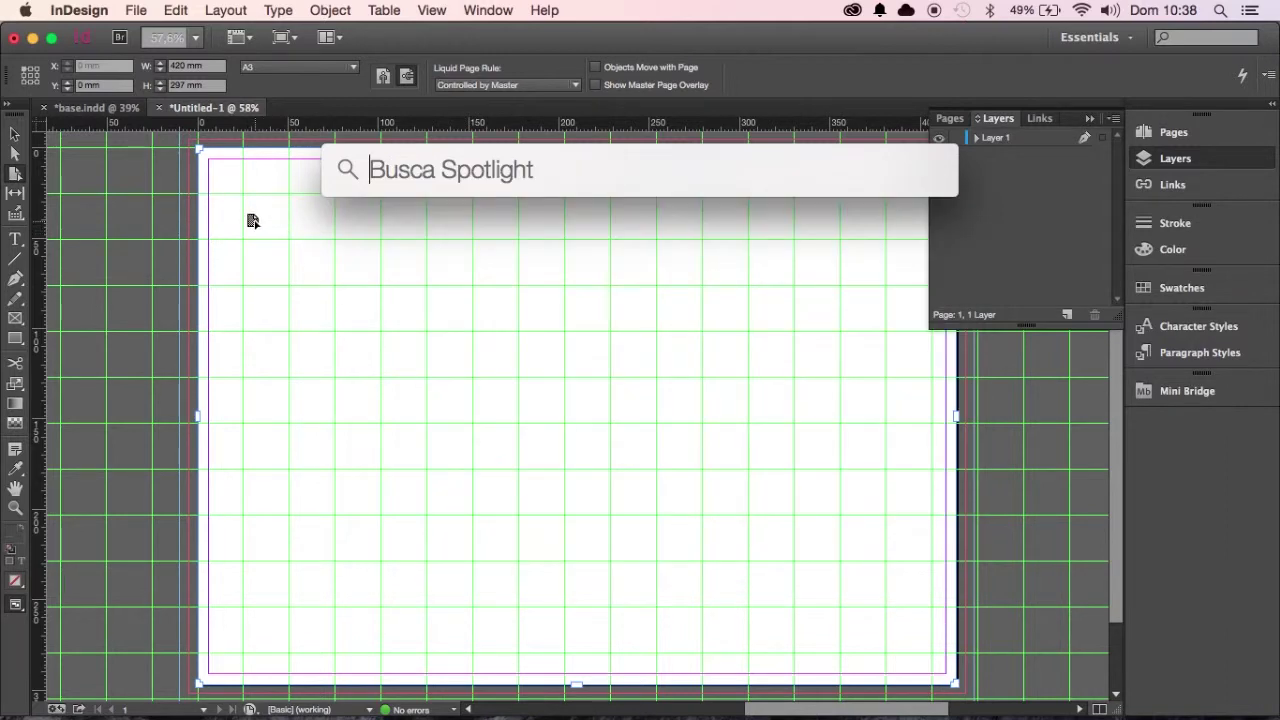
{"action": "key", "text": "Escape"}
Step: Set the document grid's horizontal gridline spacing to 140 mm in the Grids preferences and apply it
{"action": "key", "text": "super+k"}
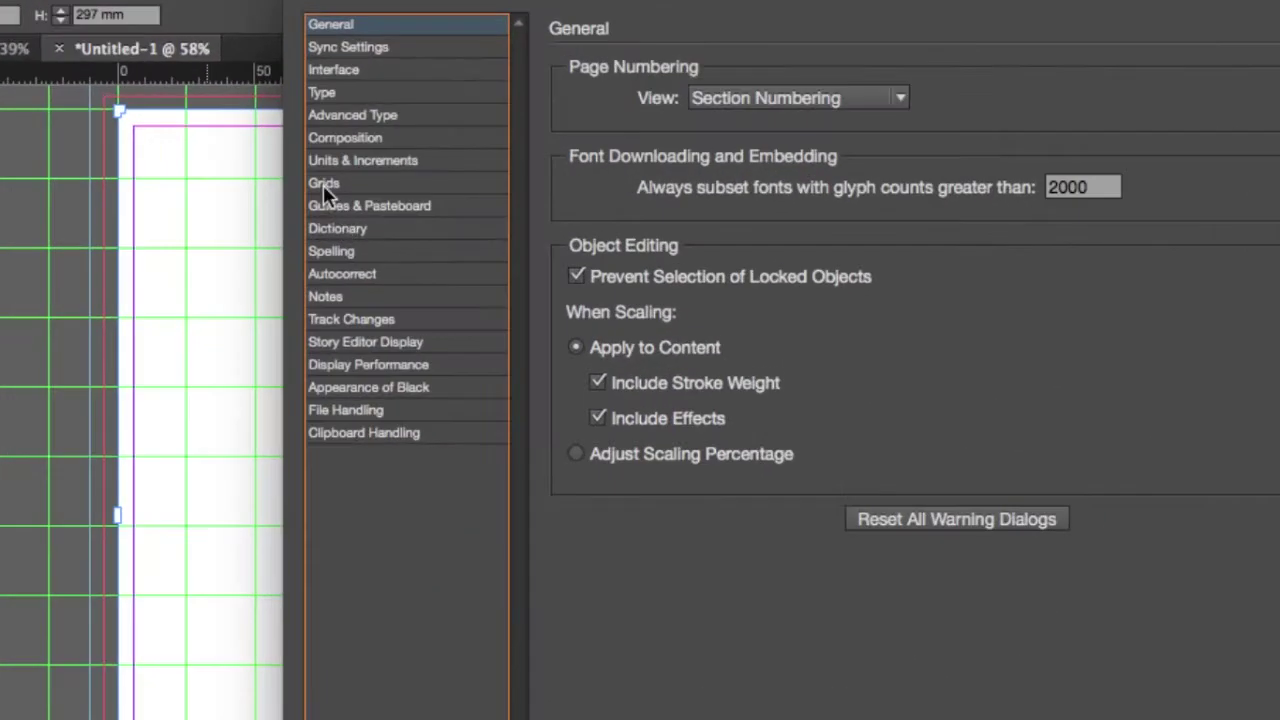
{"action": "left_click", "coordinate": [328, 193]}
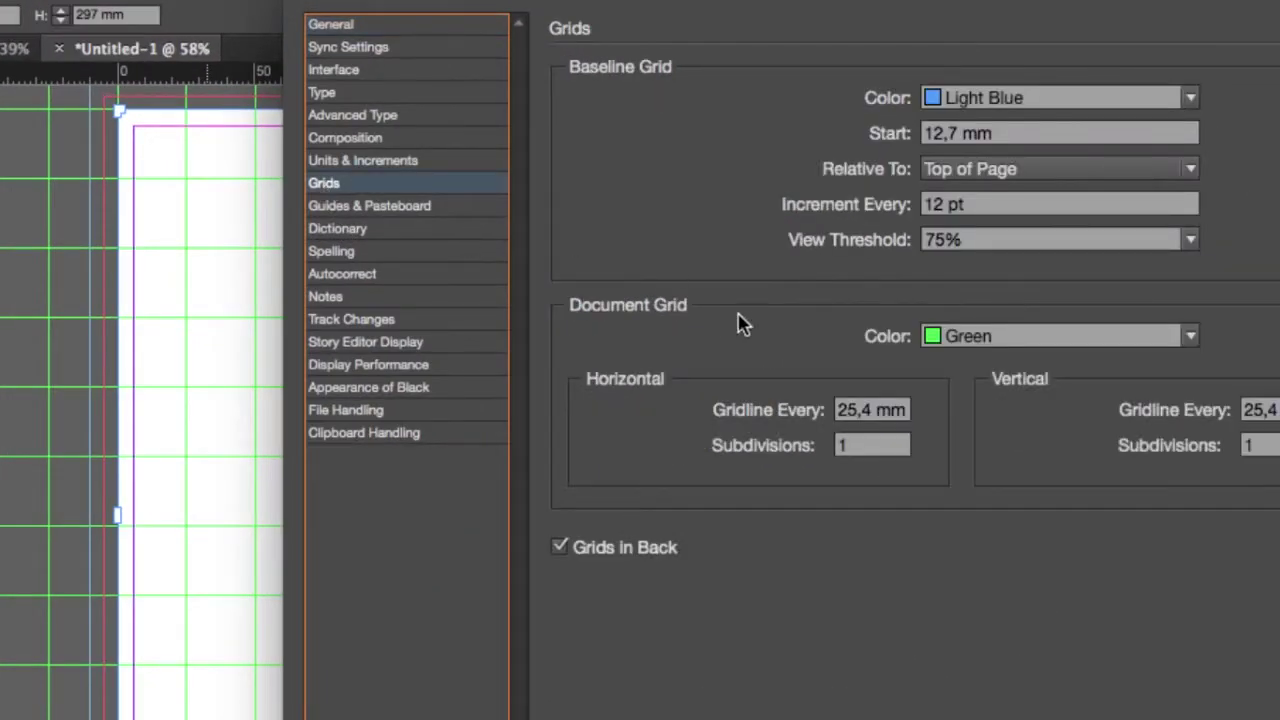
{"action": "triple_click", "coordinate": [871, 412]}
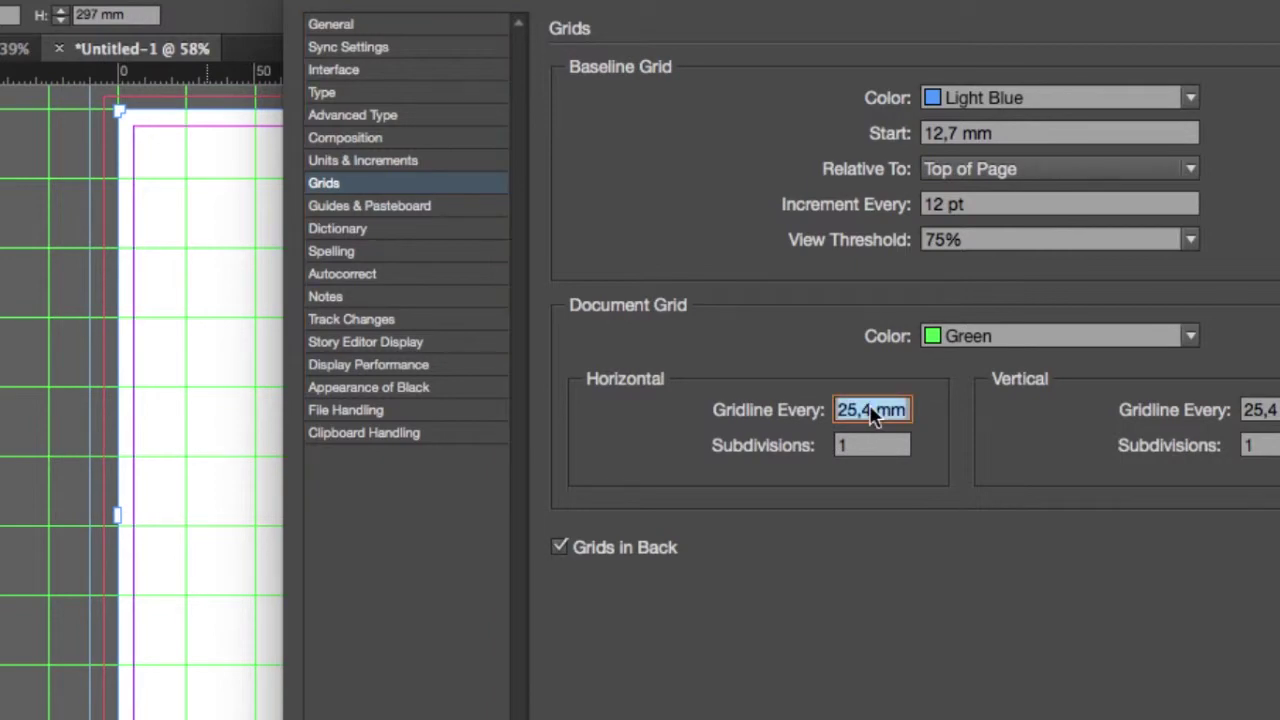
{"action": "type", "text": "140"}
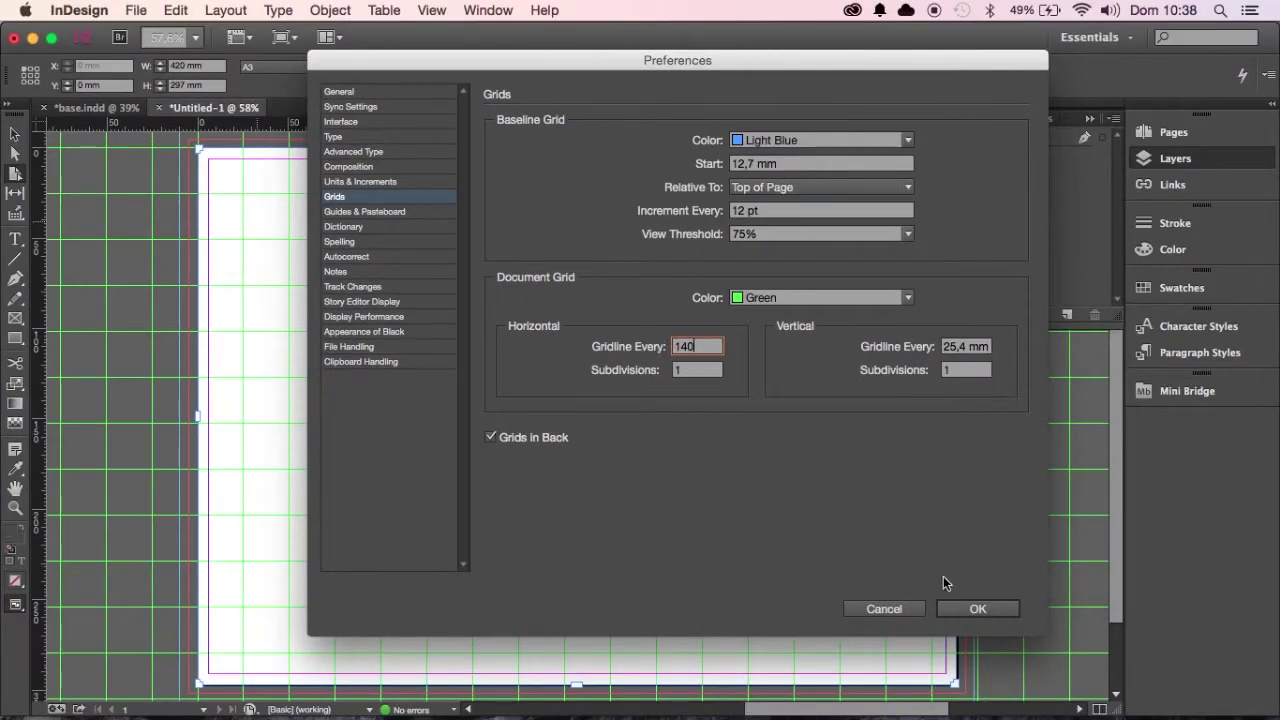
{"action": "left_click", "coordinate": [977, 609]}
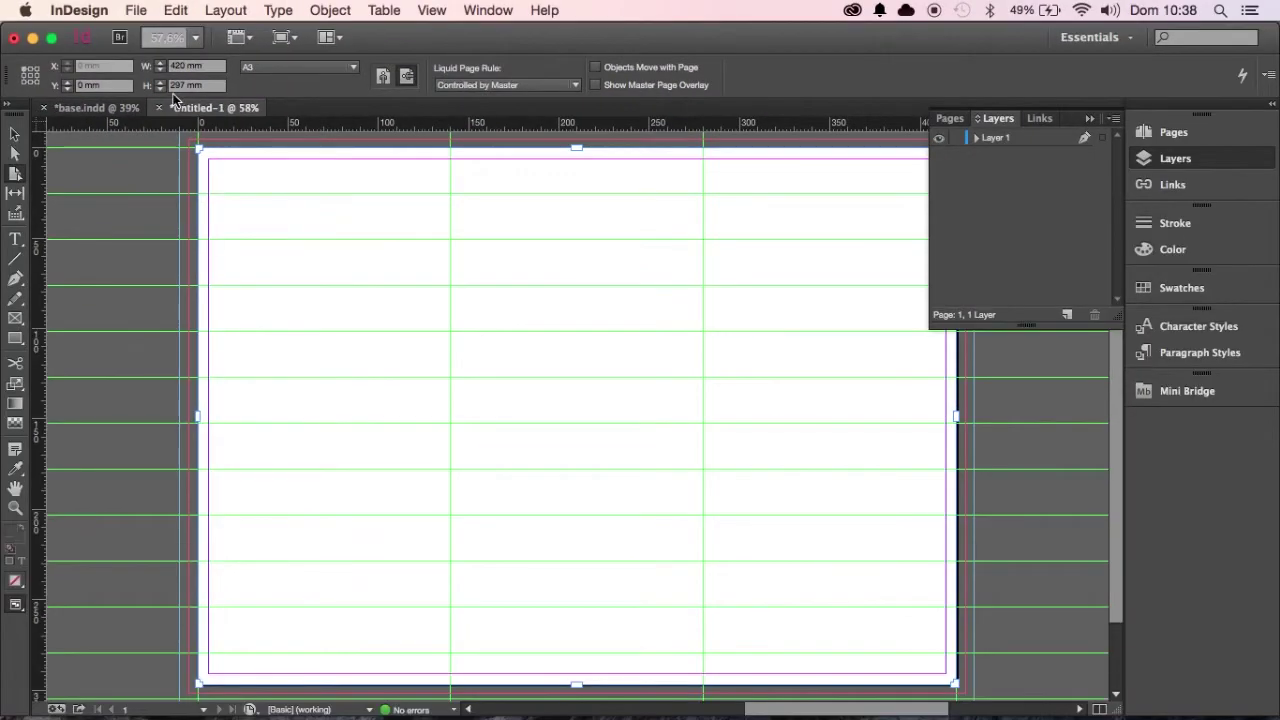
Step: Calculate 297/2 in Spotlight to find half of the page height, and return to the document
{"action": "key", "text": "super+space"}
{"action": "type", "text": "297/2"}
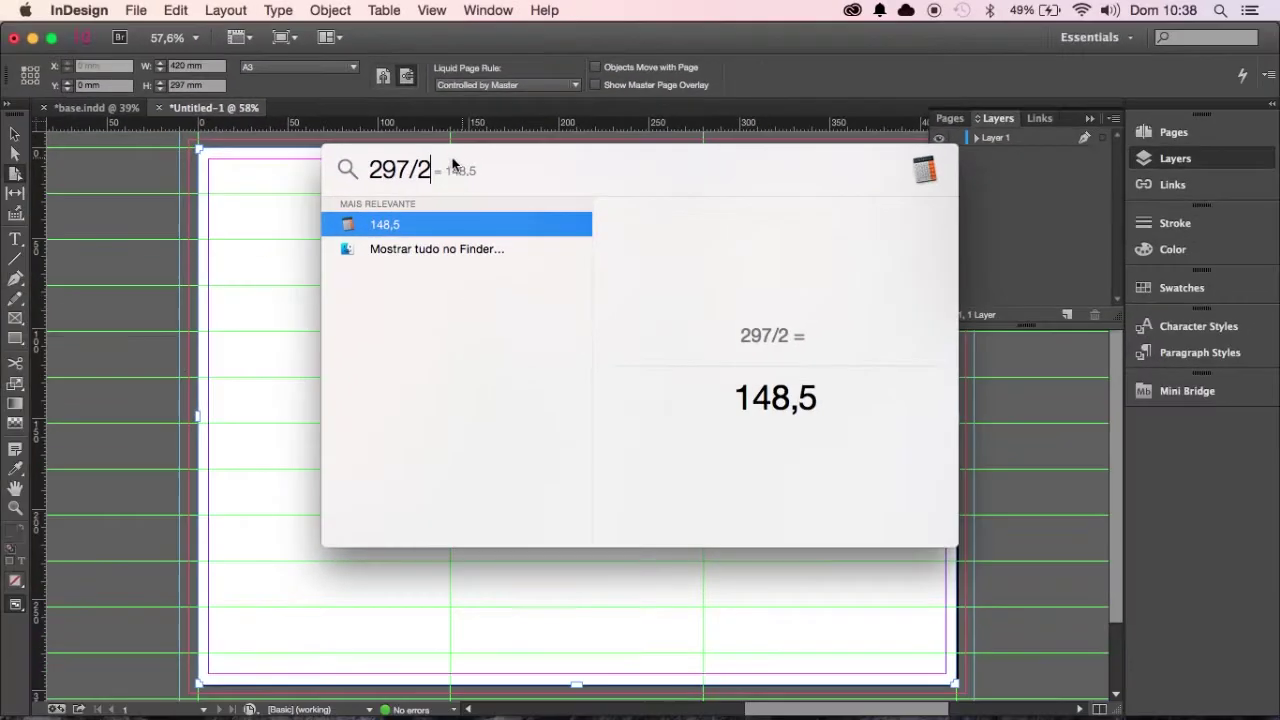
{"action": "left_click", "coordinate": [153, 209]}
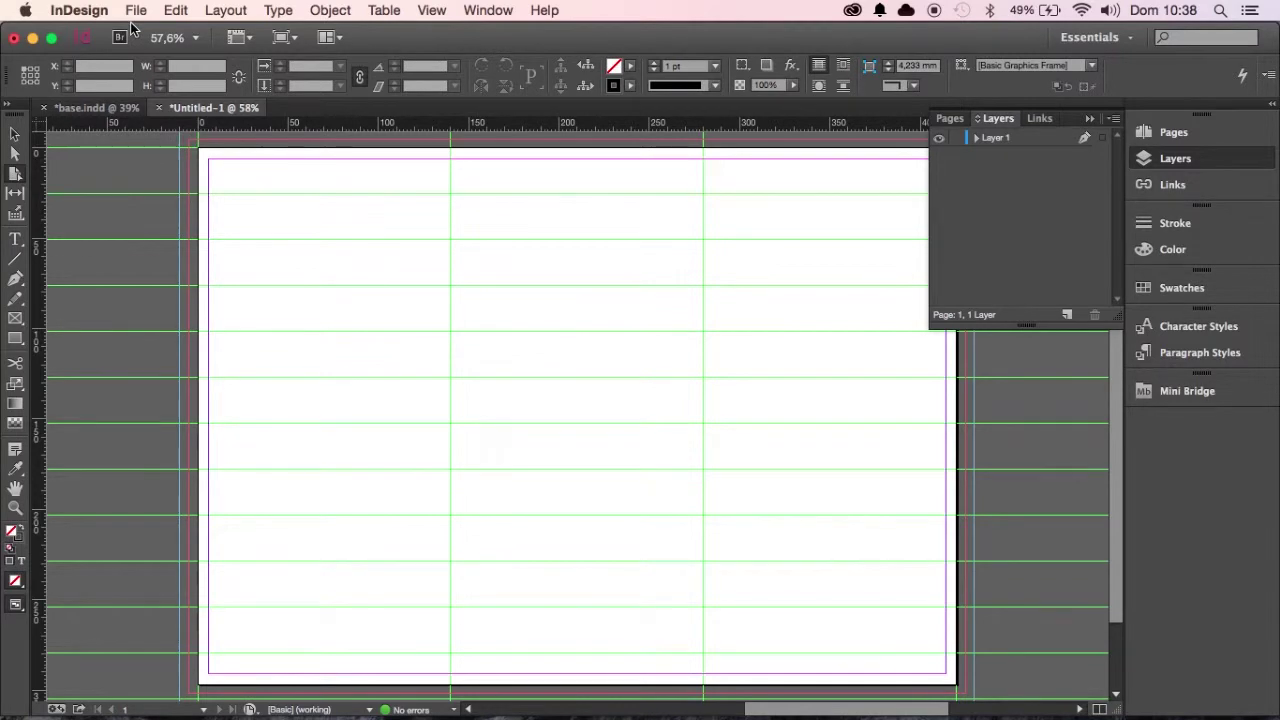
Step: Set the document grid's vertical gridline spacing to 148,5 mm in the Grids preferences and apply it
{"action": "key", "text": "super+k"}
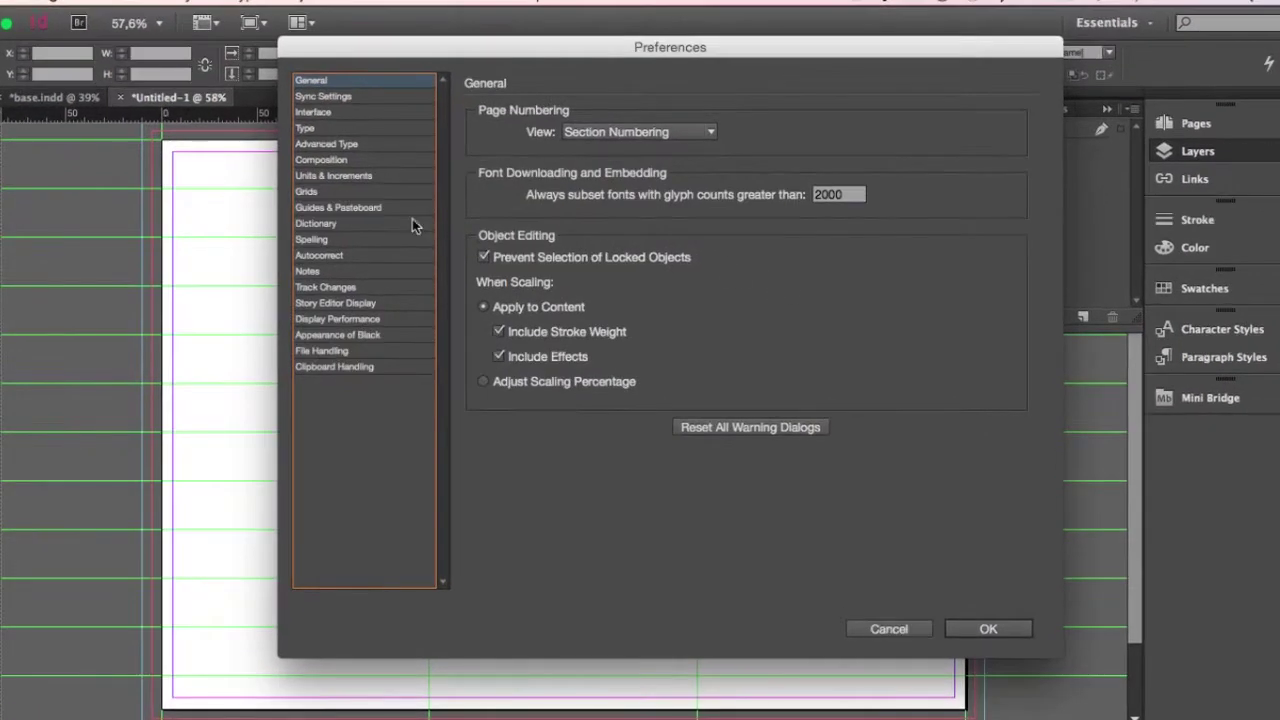
{"action": "left_click", "coordinate": [306, 191]}
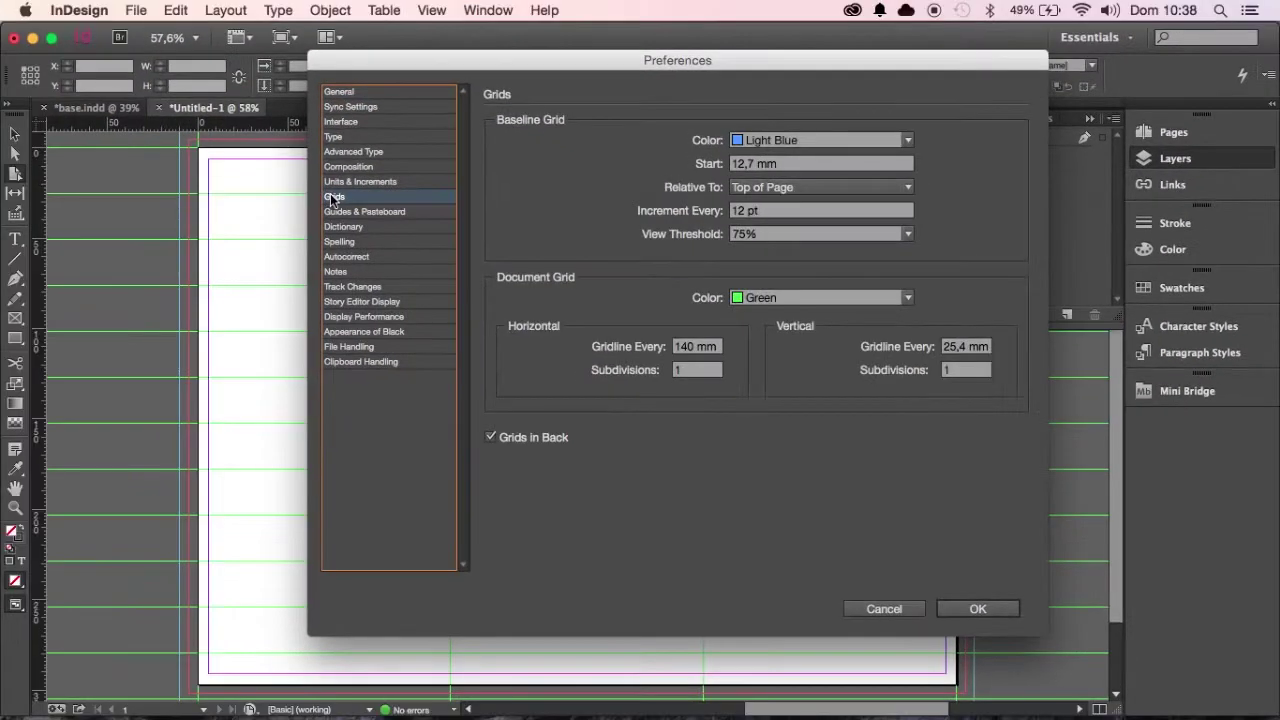
{"action": "triple_click", "coordinate": [965, 346]}
{"action": "type", "text": "18"}
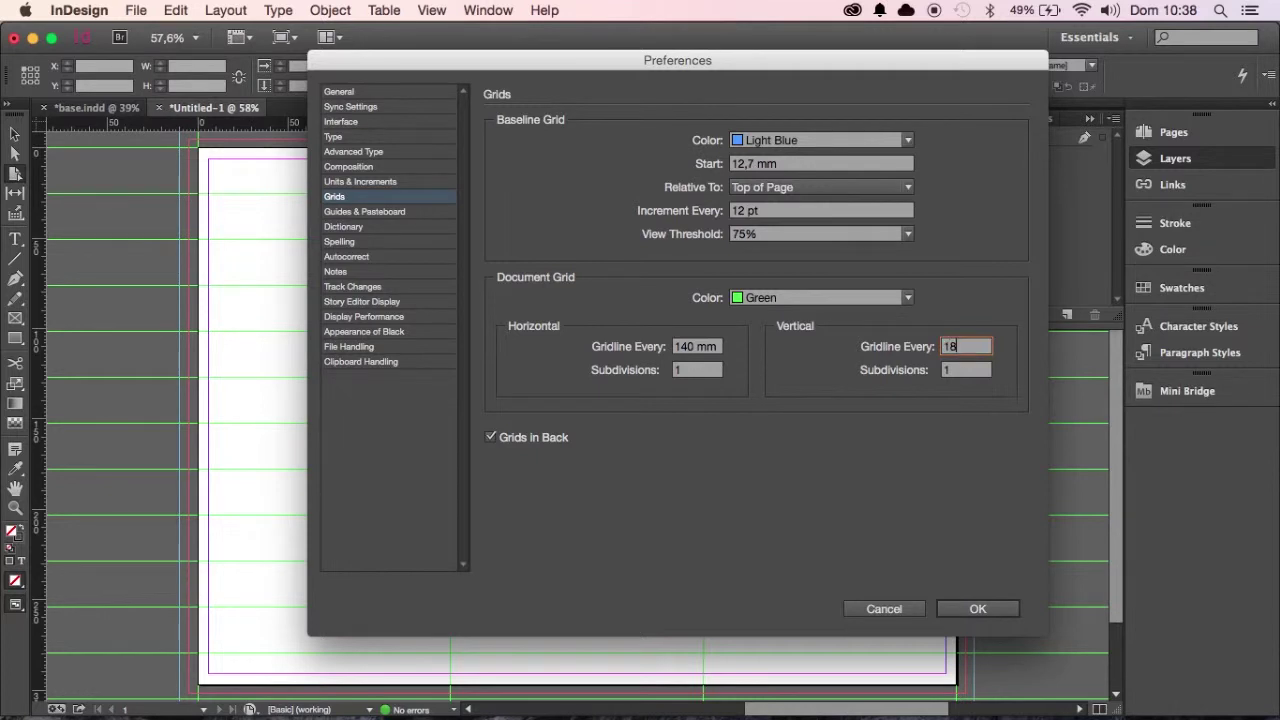
{"action": "key", "text": "BackSpace"}
{"action": "type", "text": "48,"}
{"action": "type", "text": "5"}
{"action": "key", "text": "Tab"}
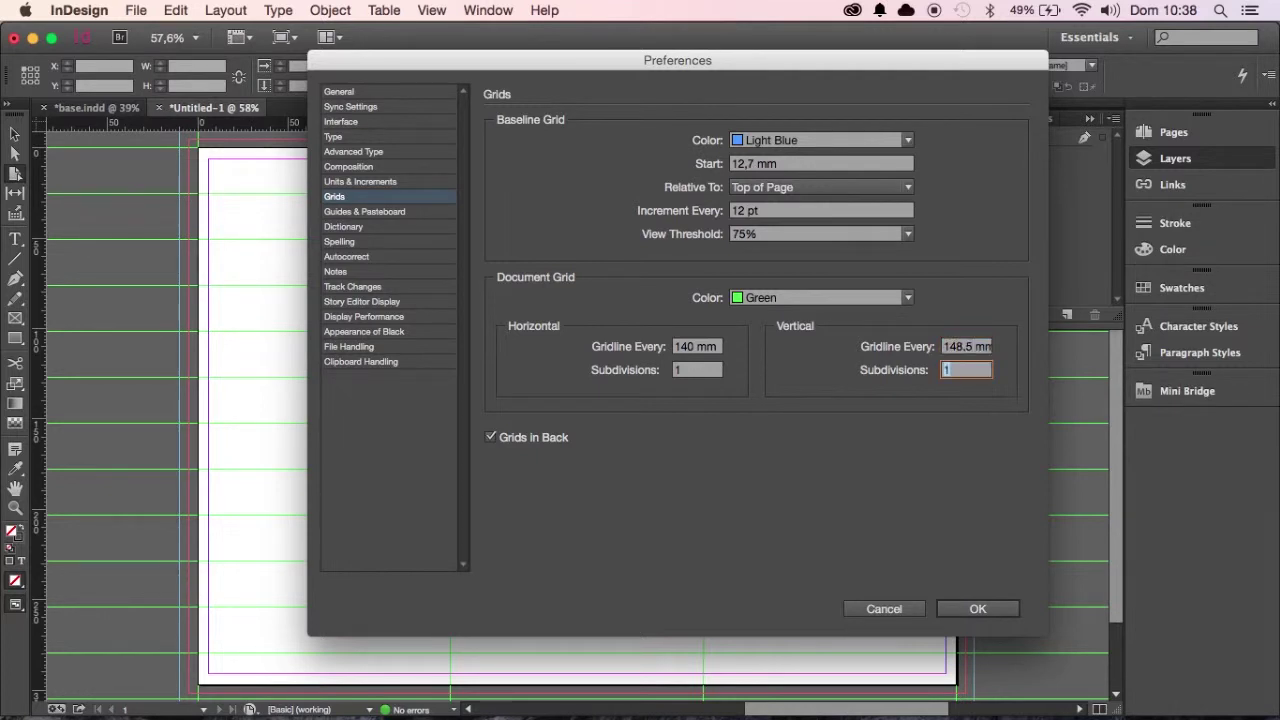
{"action": "left_click", "coordinate": [980, 610]}
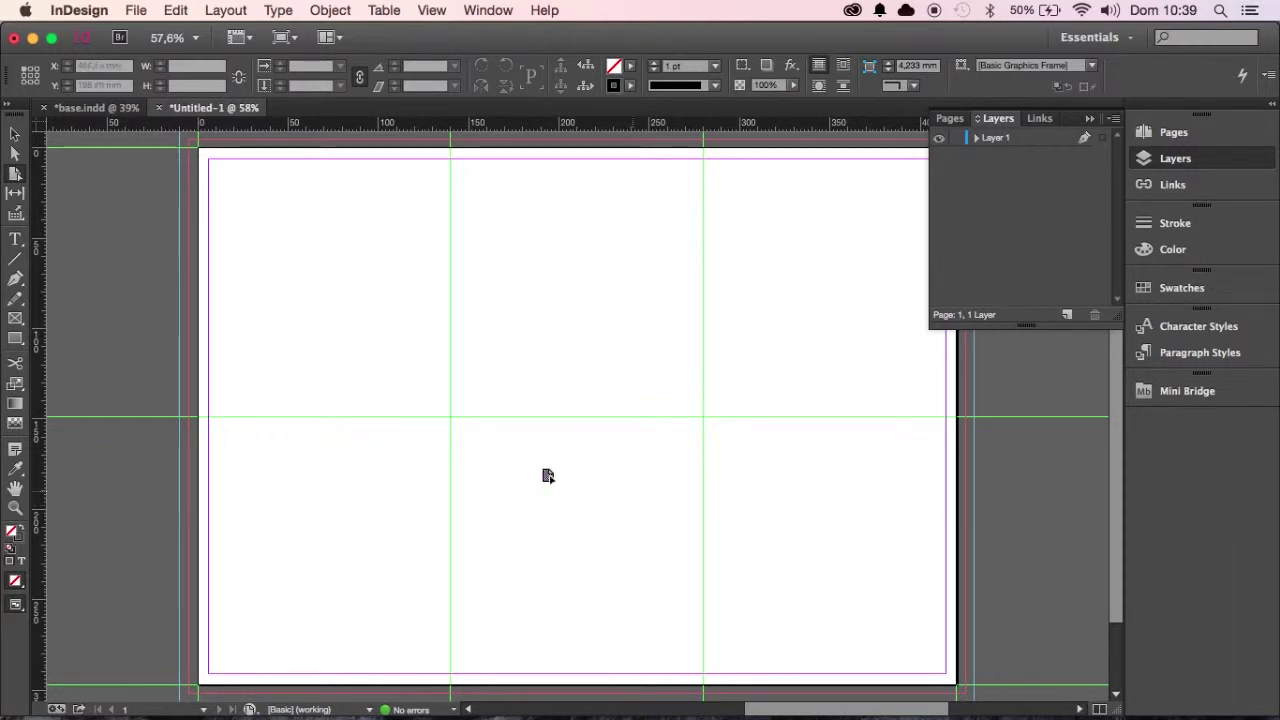
Step: Draw a rectangle about 160 by 104 mm over the page's left edge, swap fill and stroke to fill it black, and move it toward the page centre
{"action": "left_click", "coordinate": [15, 339]}
{"action": "left_click_drag", "start_coordinate": [184, 315], "coordinate": [473, 503]}
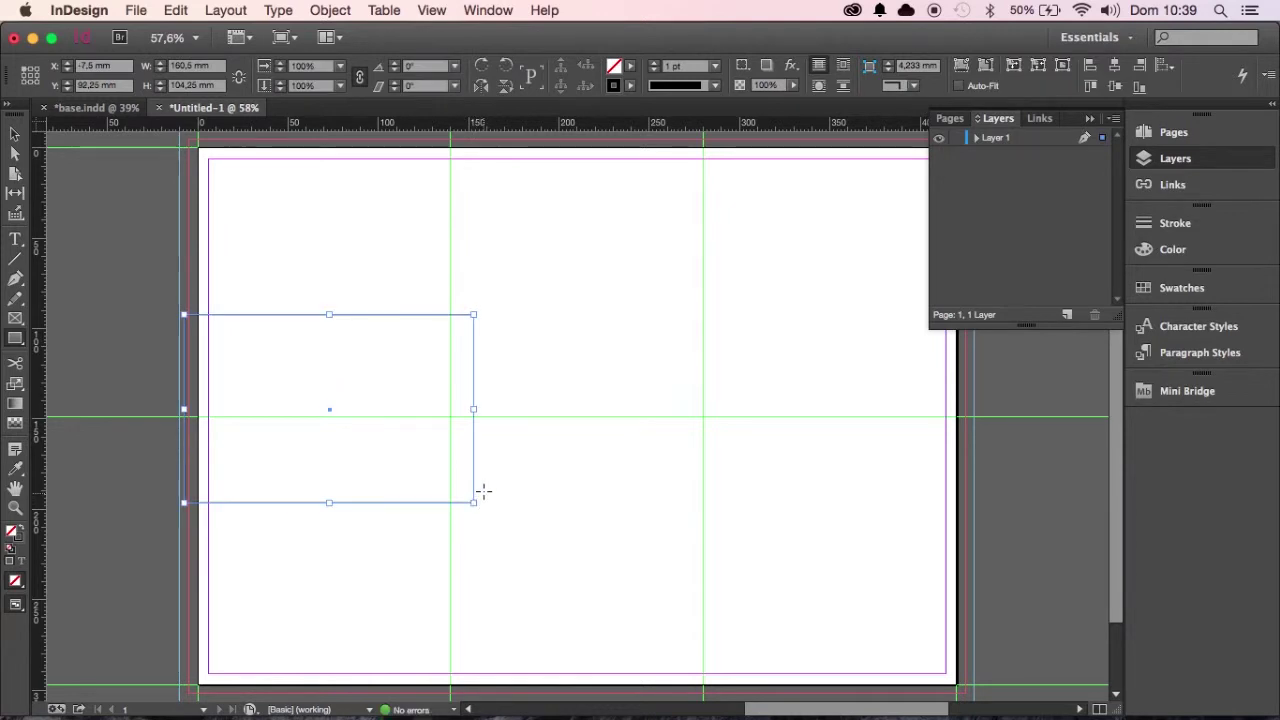
{"action": "key", "text": "shift+x"}
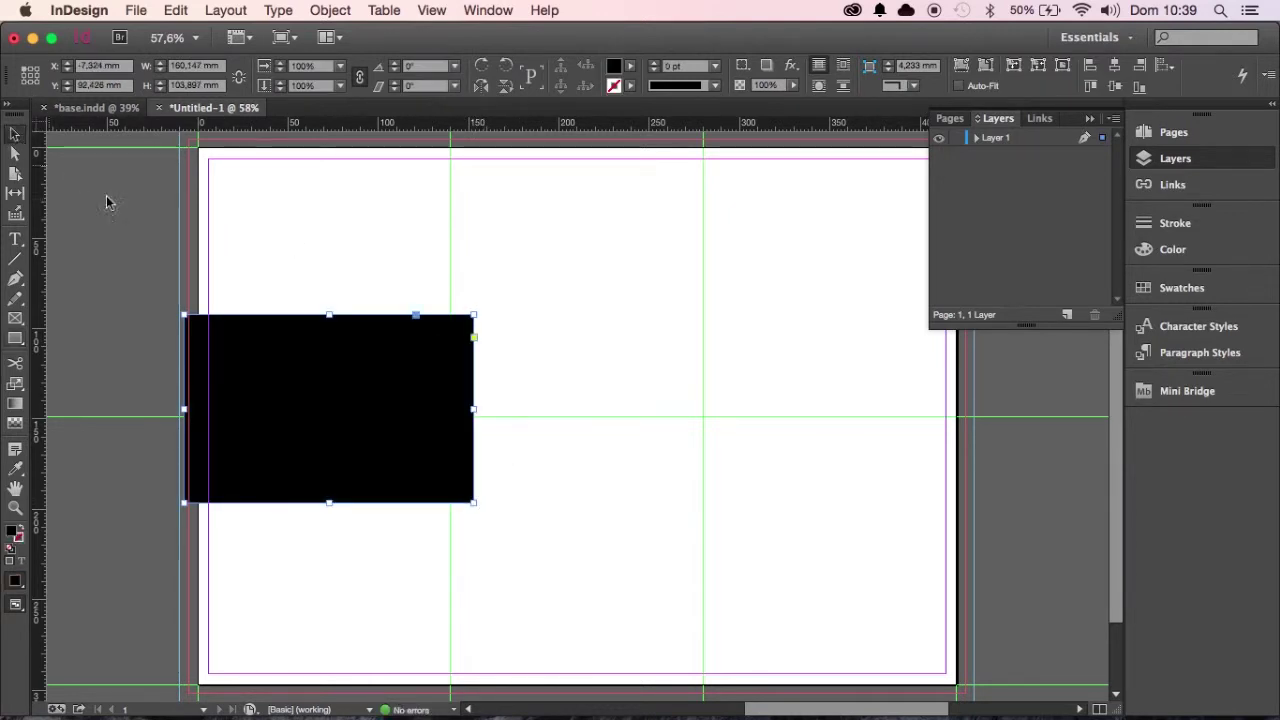
{"action": "left_click_drag", "start_coordinate": [354, 391], "coordinate": [585, 434]}
{"action": "left_click", "coordinate": [354, 283]}
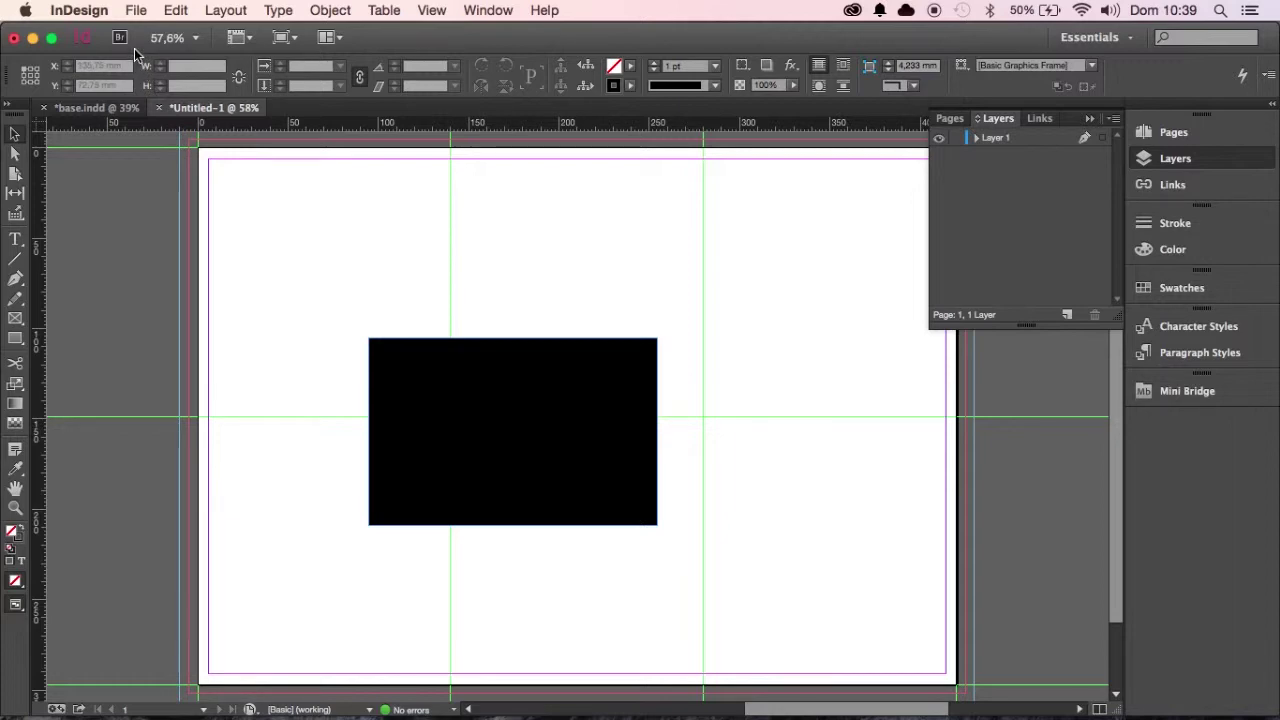
Step: Turn off Grids in Back in the Grids preferences and move the black rectangle to about X 60 mm, Y 86 mm
{"action": "key", "text": "super+k"}
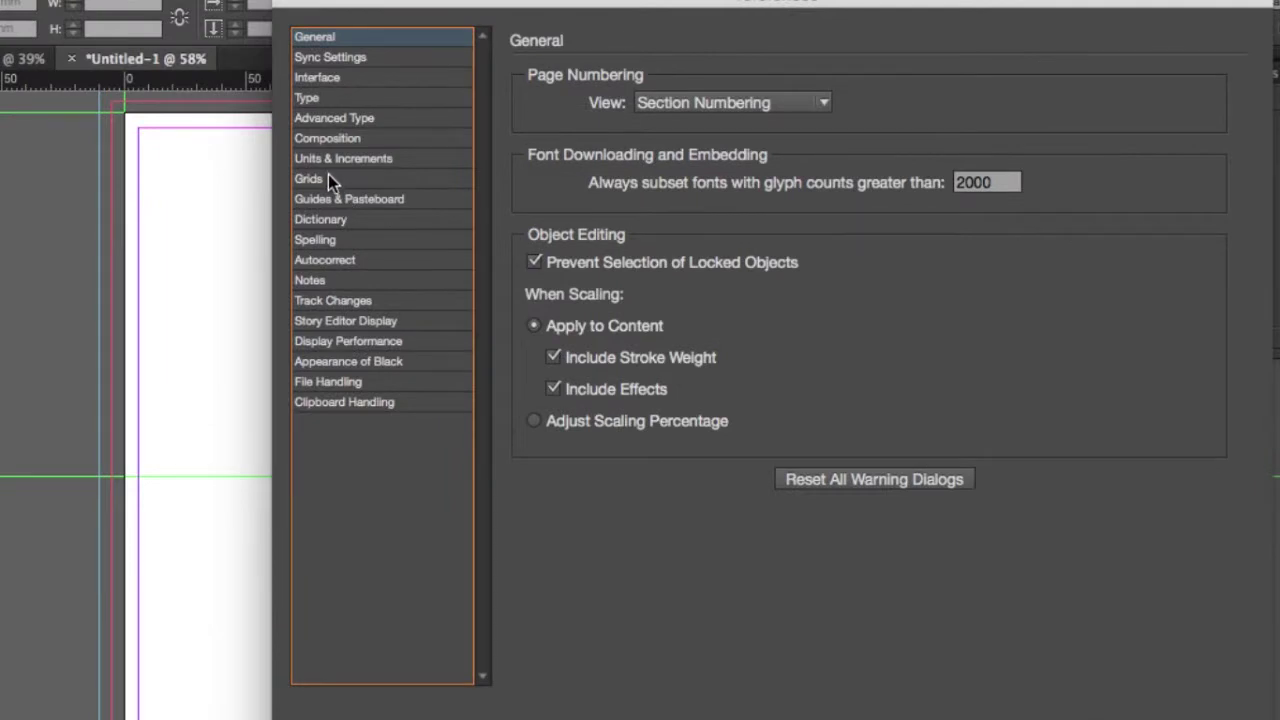
{"action": "left_click", "coordinate": [329, 178]}
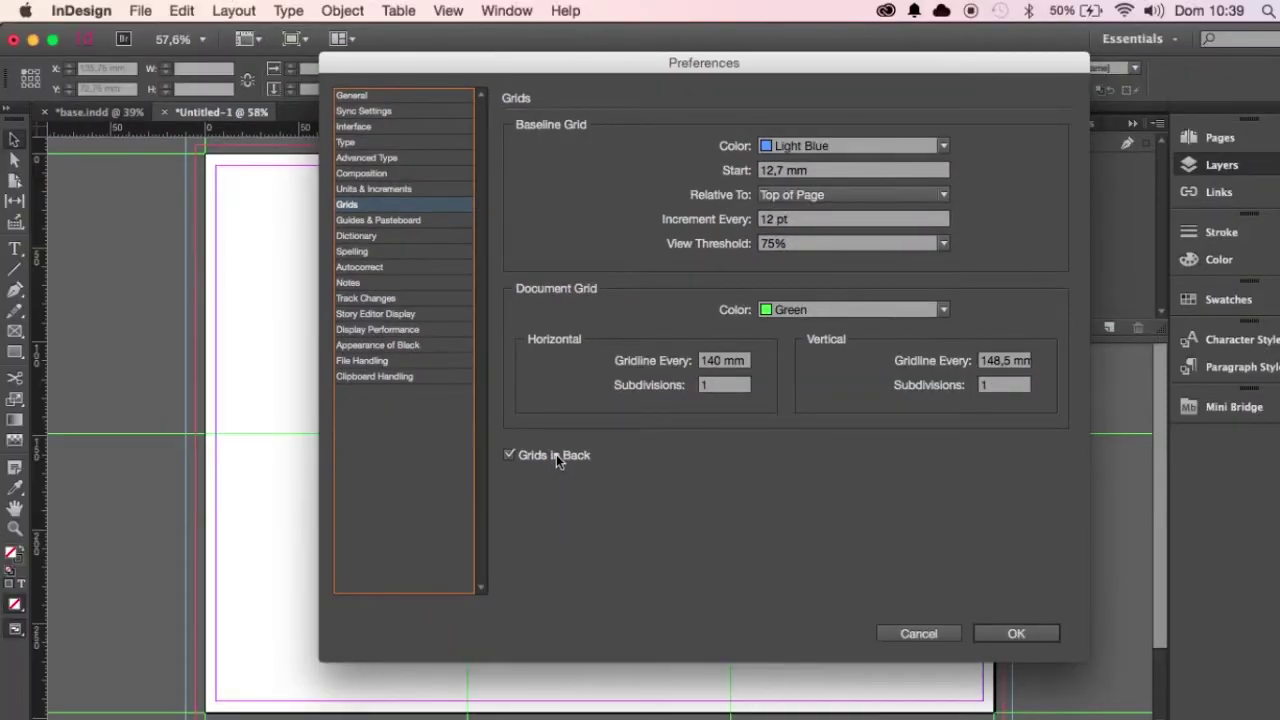
{"action": "left_click", "coordinate": [556, 454]}
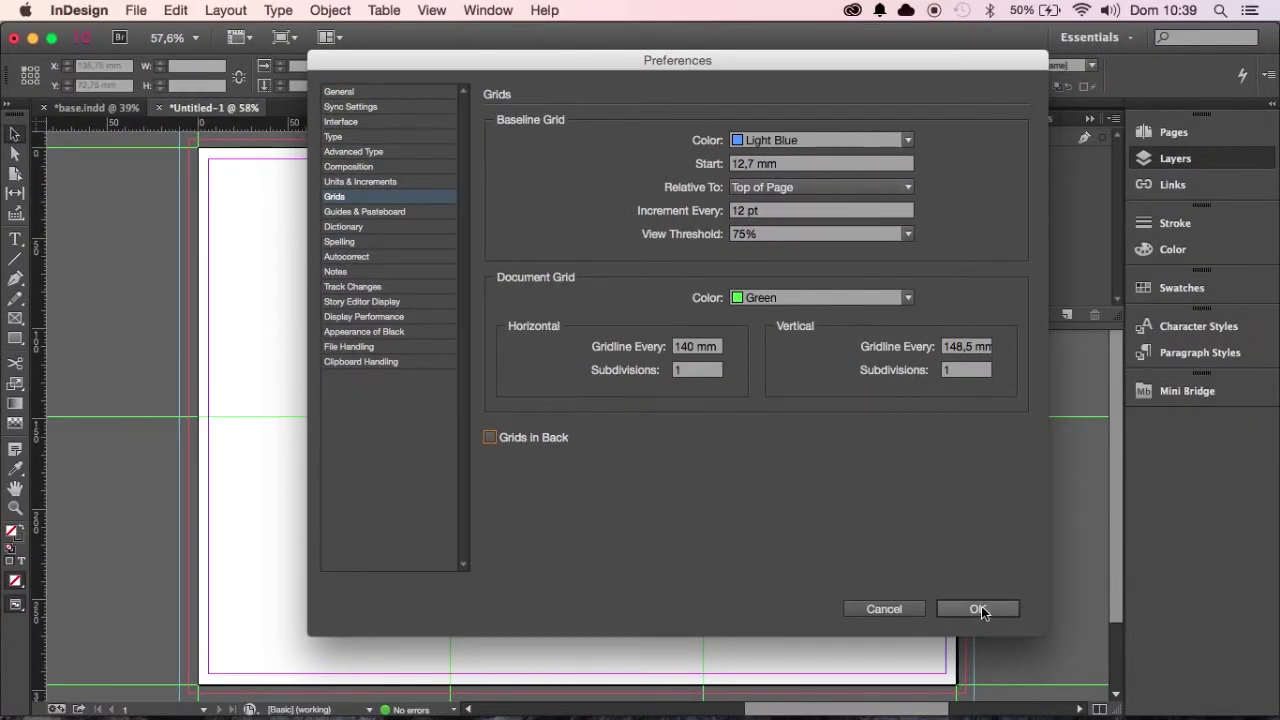
{"action": "left_click", "coordinate": [978, 609]}
{"action": "left_click_drag", "start_coordinate": [605, 412], "coordinate": [531, 409]}
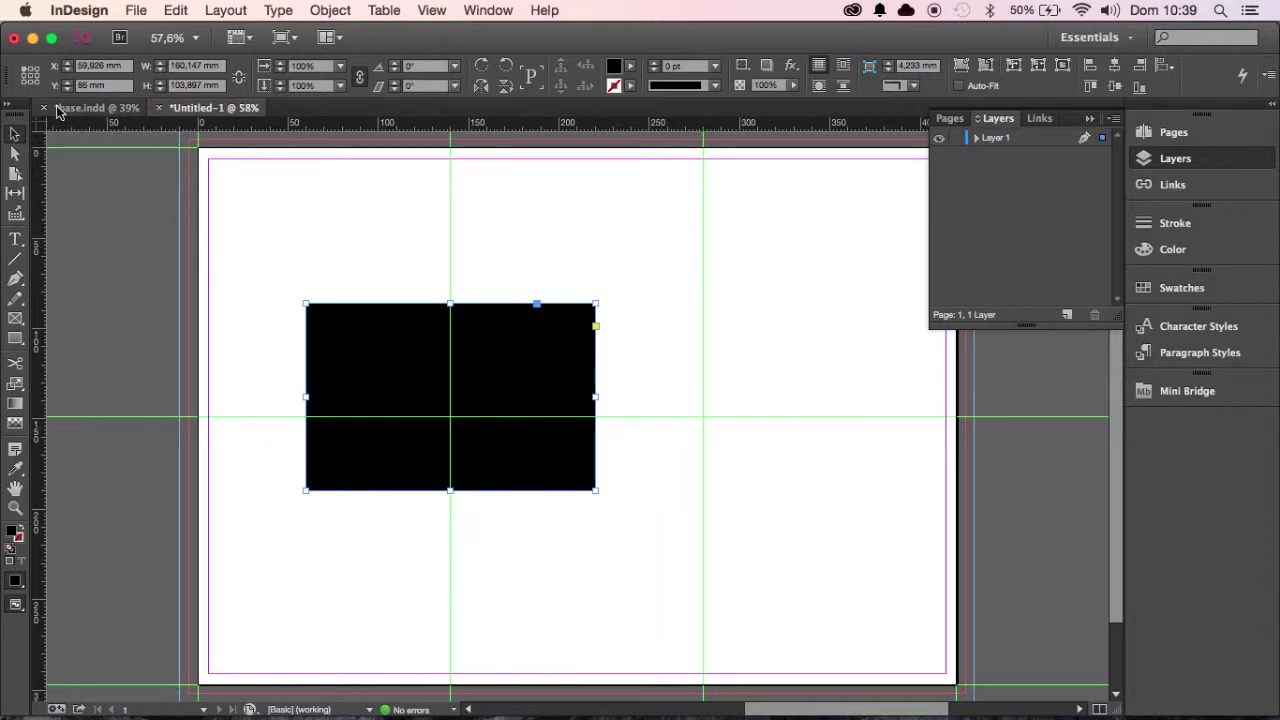
Step: Pull the black rectangle's upper-right corner inward with Direct Selection and move the shape toward the page's upper left, comparing it with the base.indd layout
{"action": "left_click", "coordinate": [88, 108]}
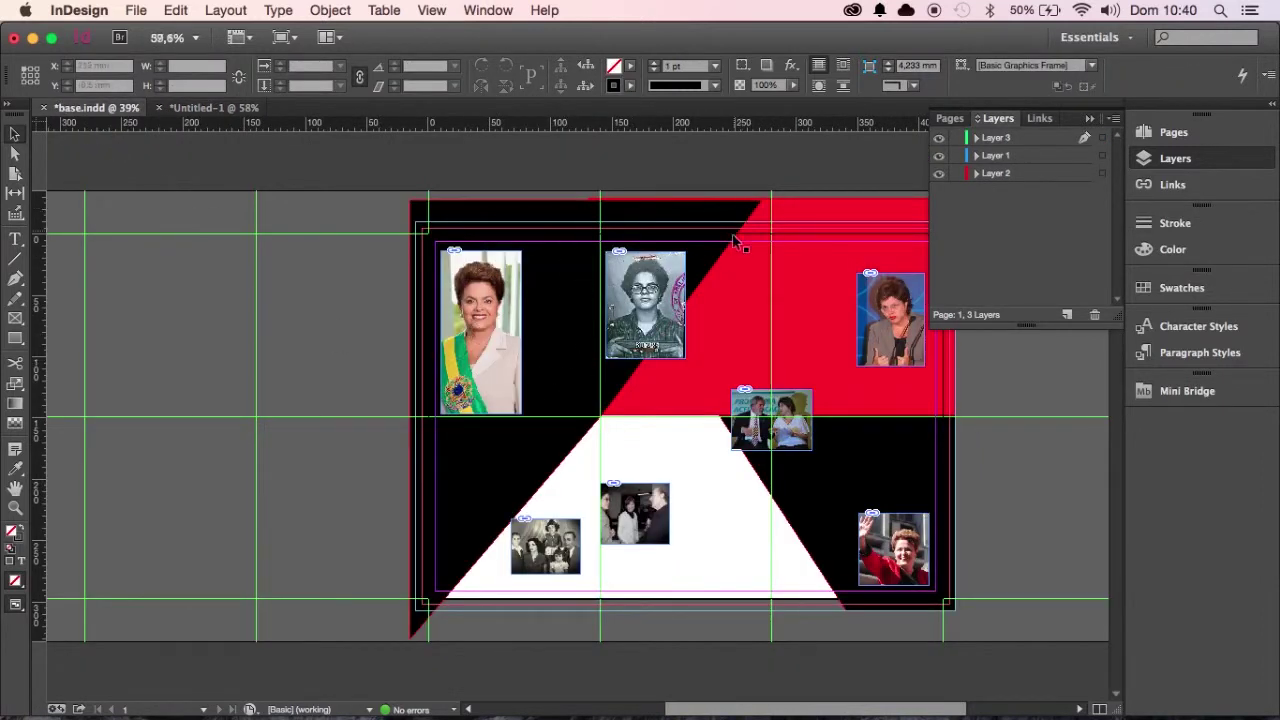
{"action": "left_click", "coordinate": [206, 110]}
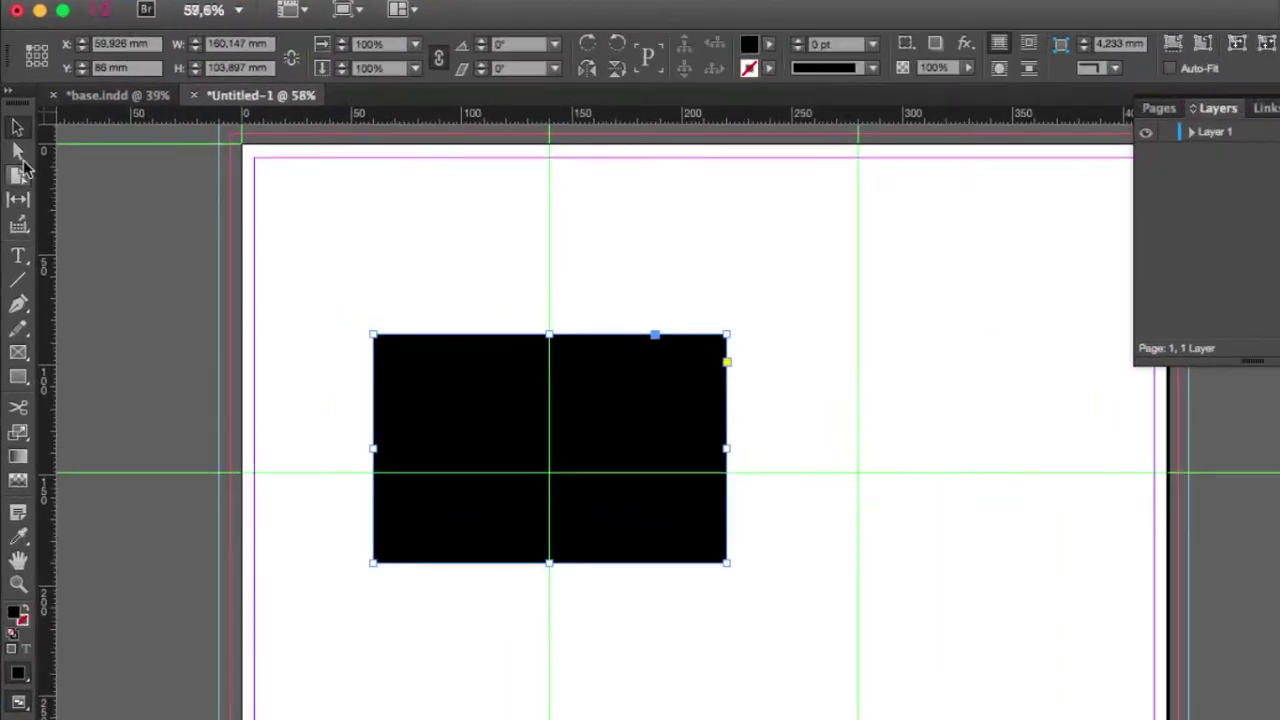
{"action": "left_click", "coordinate": [20, 155]}
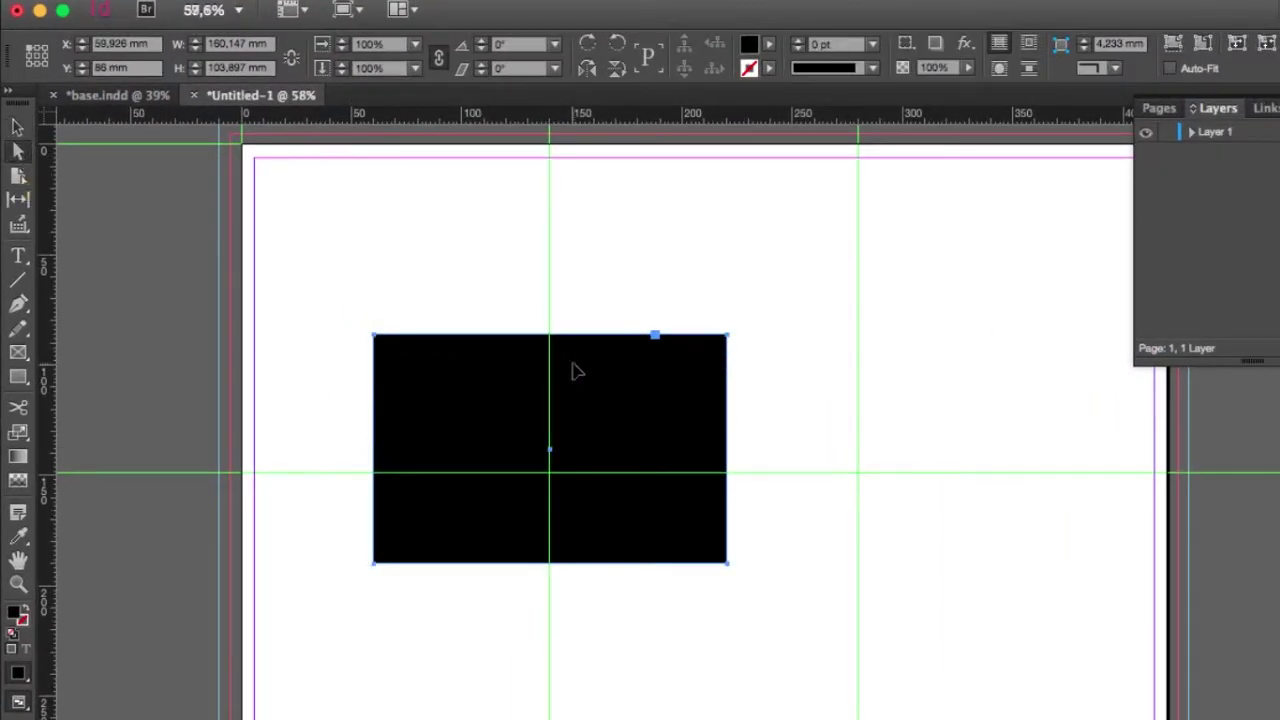
{"action": "left_click_drag", "start_coordinate": [727, 336], "coordinate": [650, 423]}
{"action": "left_click_drag", "start_coordinate": [360, 348], "coordinate": [288, 221]}
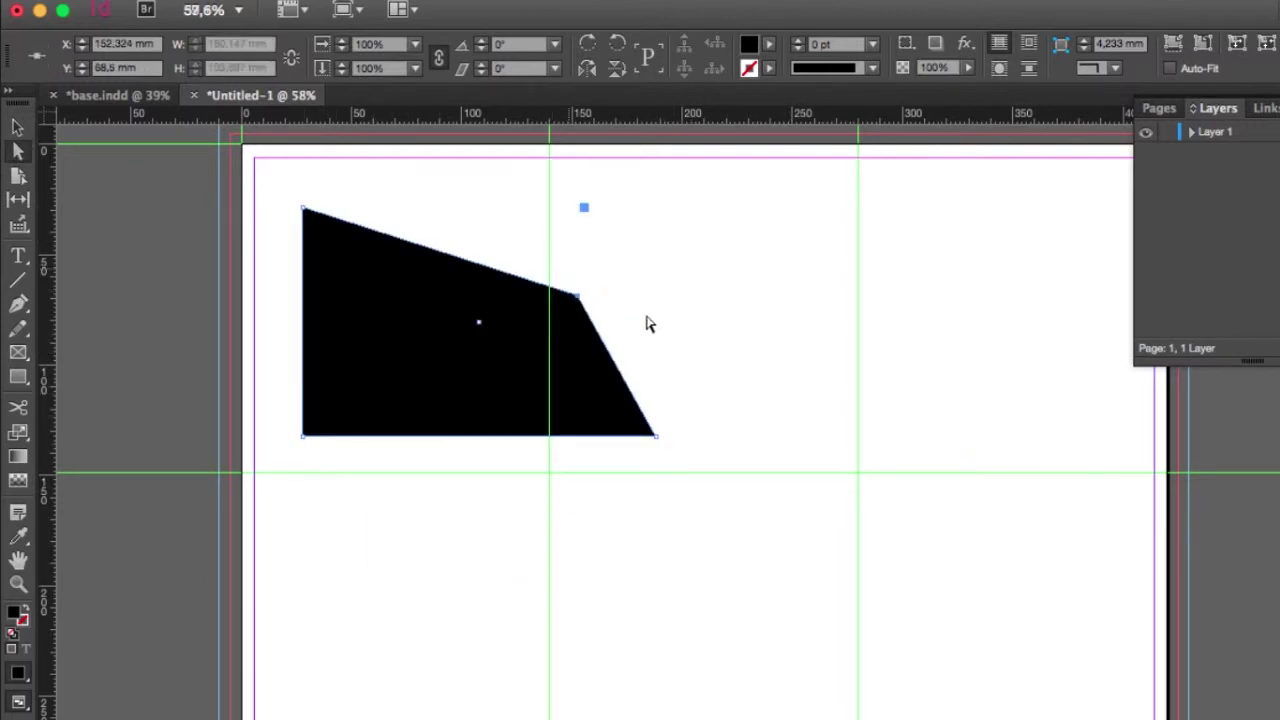
{"action": "left_click", "coordinate": [130, 94]}
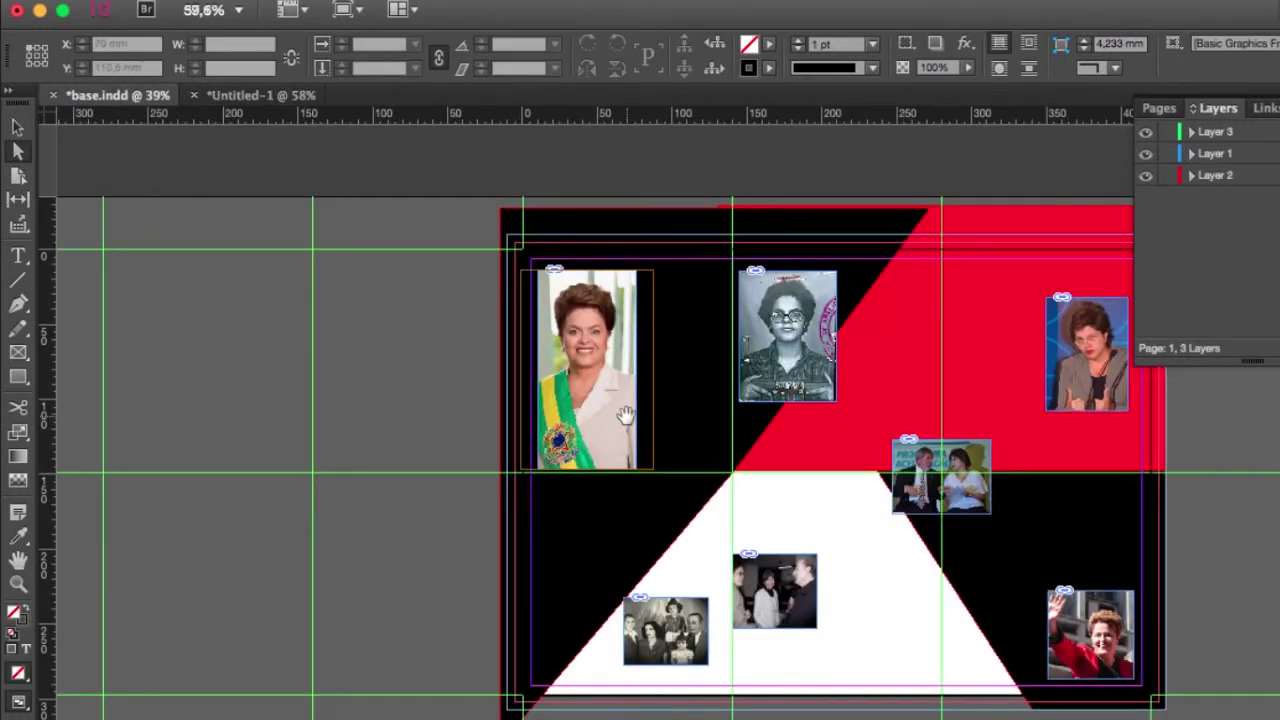
{"action": "left_click", "coordinate": [259, 94]}
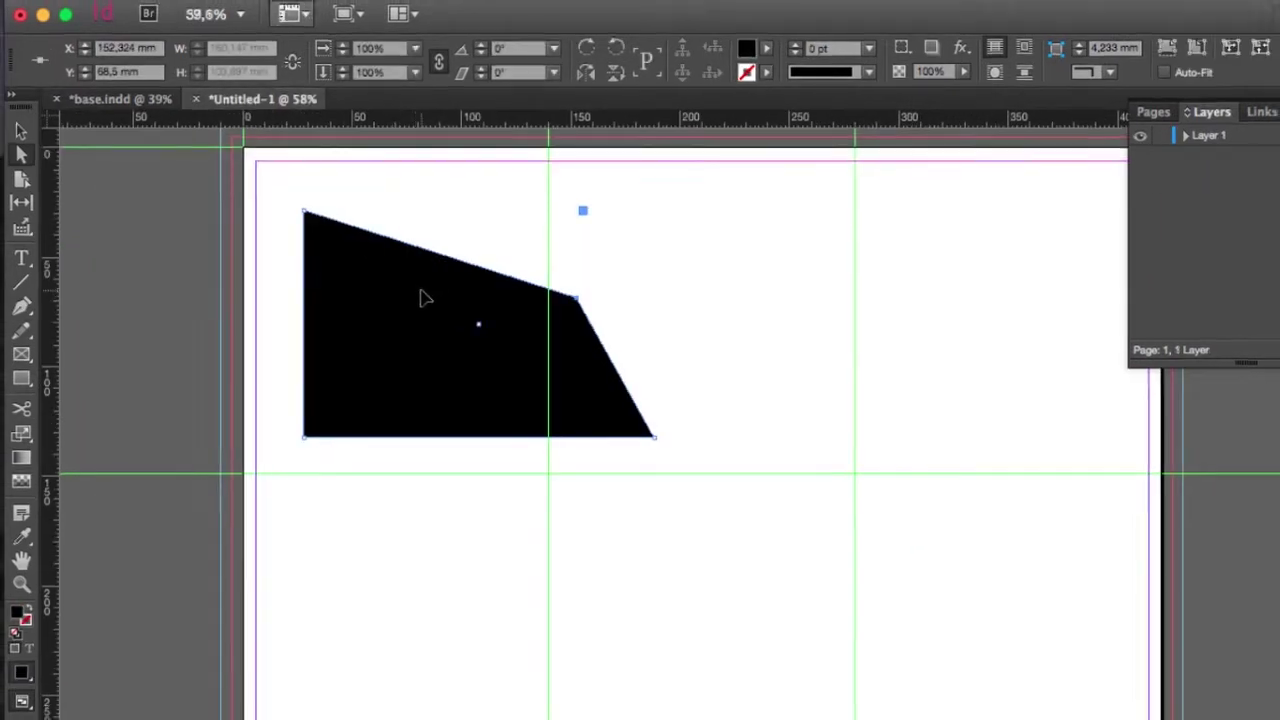